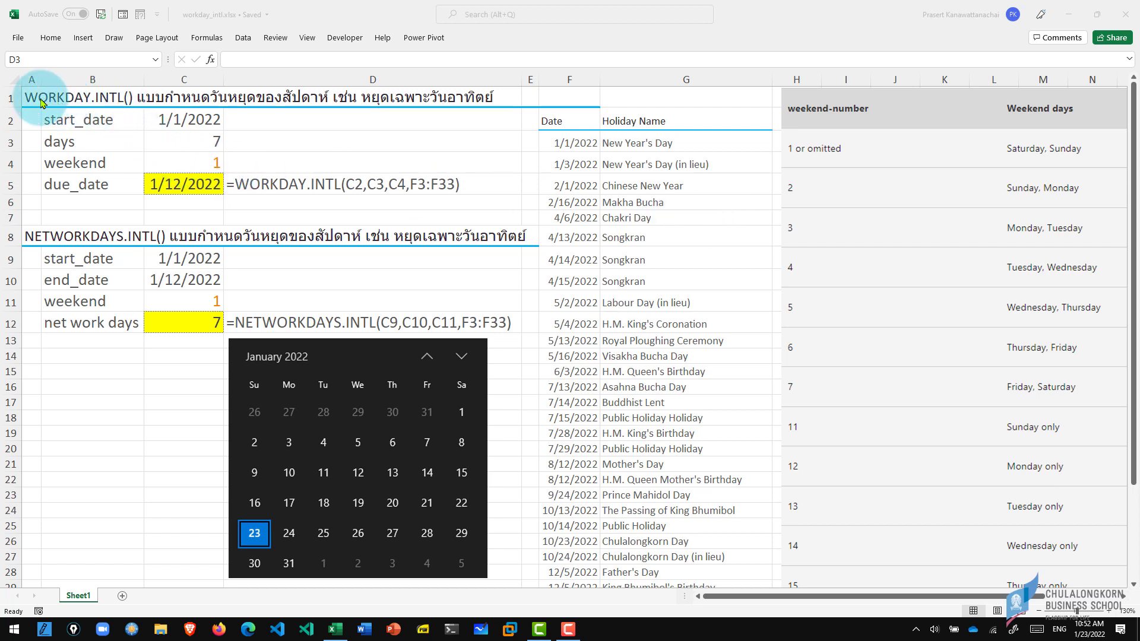
{"action": "left_click", "coordinate": [175, 123]}
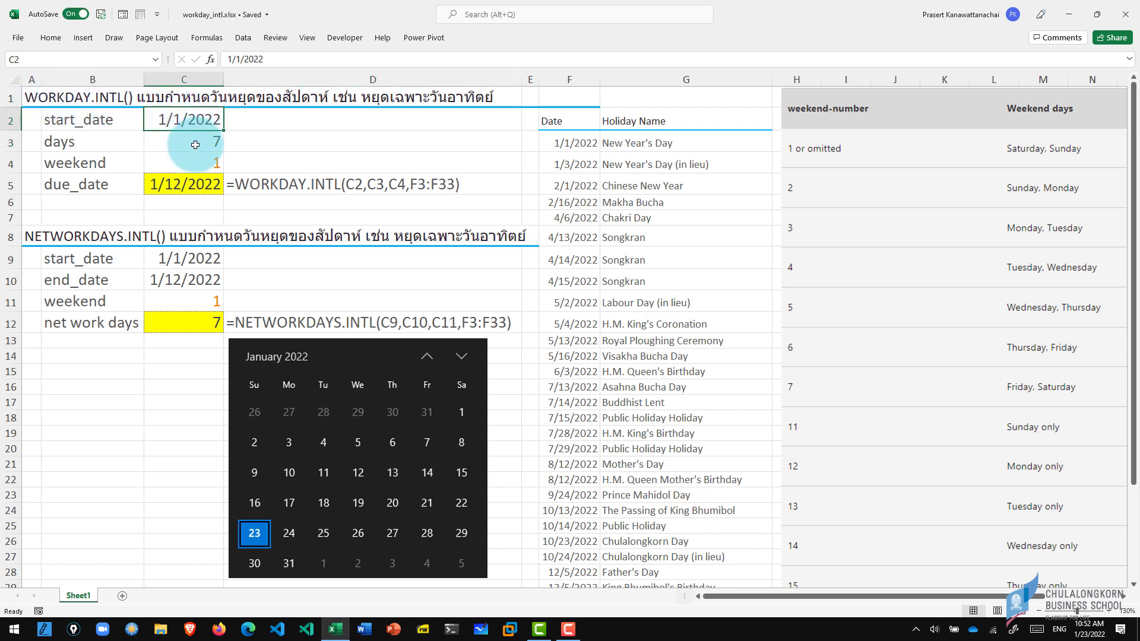
{"action": "left_click", "coordinate": [195, 144]}
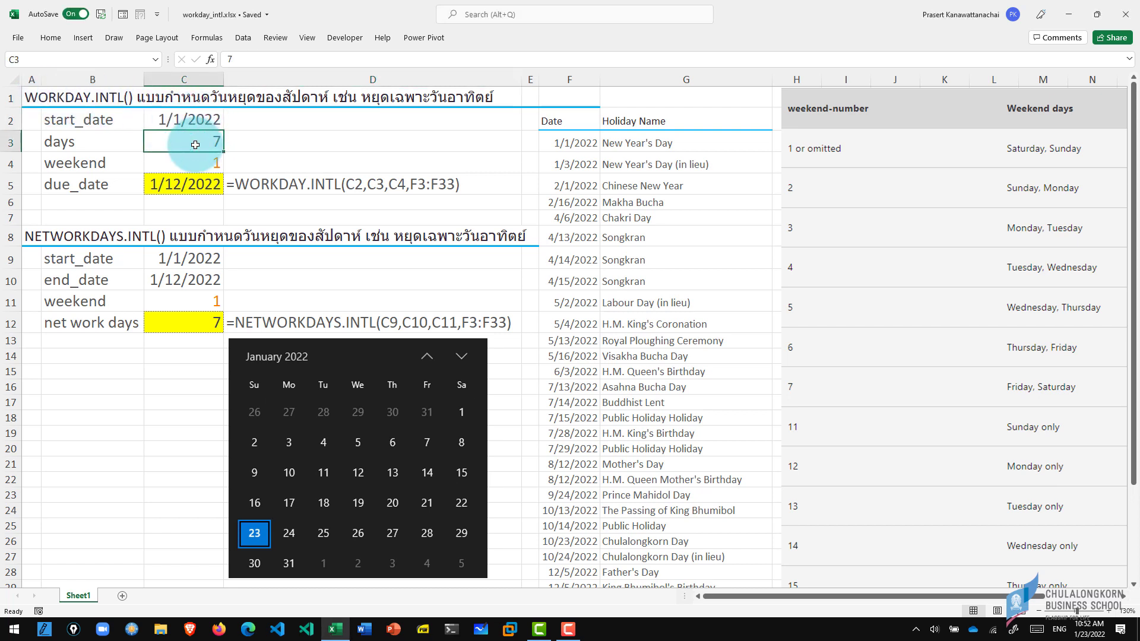
{"action": "left_click", "coordinate": [184, 188]}
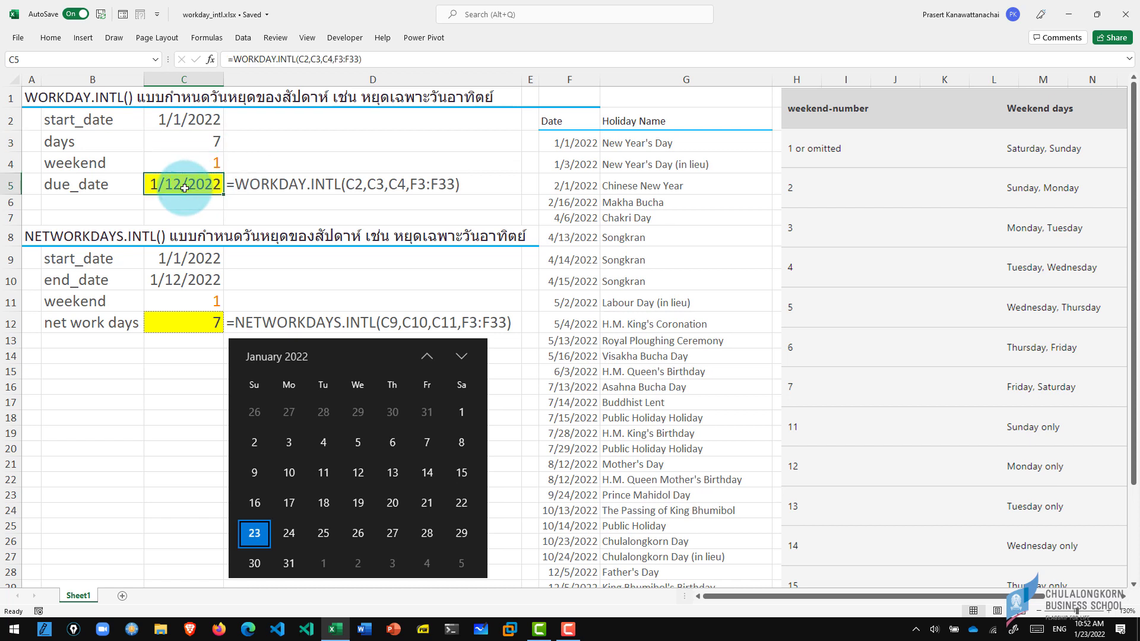
{"action": "left_click", "coordinate": [184, 259]}
{"action": "left_click", "coordinate": [178, 277]}
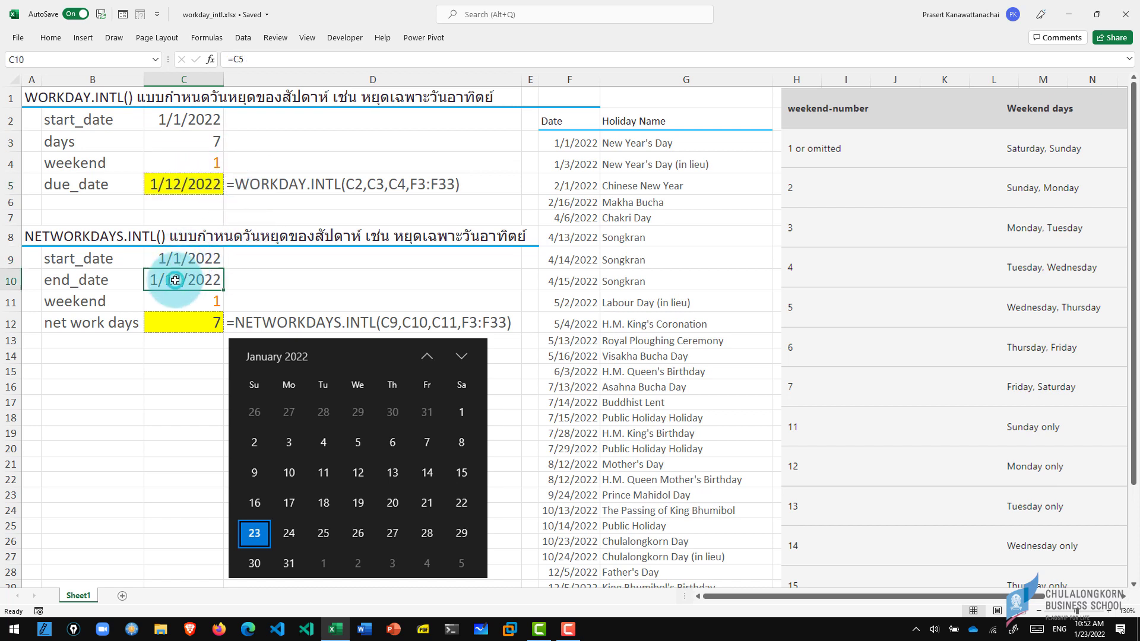
{"action": "left_click", "coordinate": [180, 260]}
{"action": "left_click", "coordinate": [176, 274]}
{"action": "left_click", "coordinate": [181, 260]}
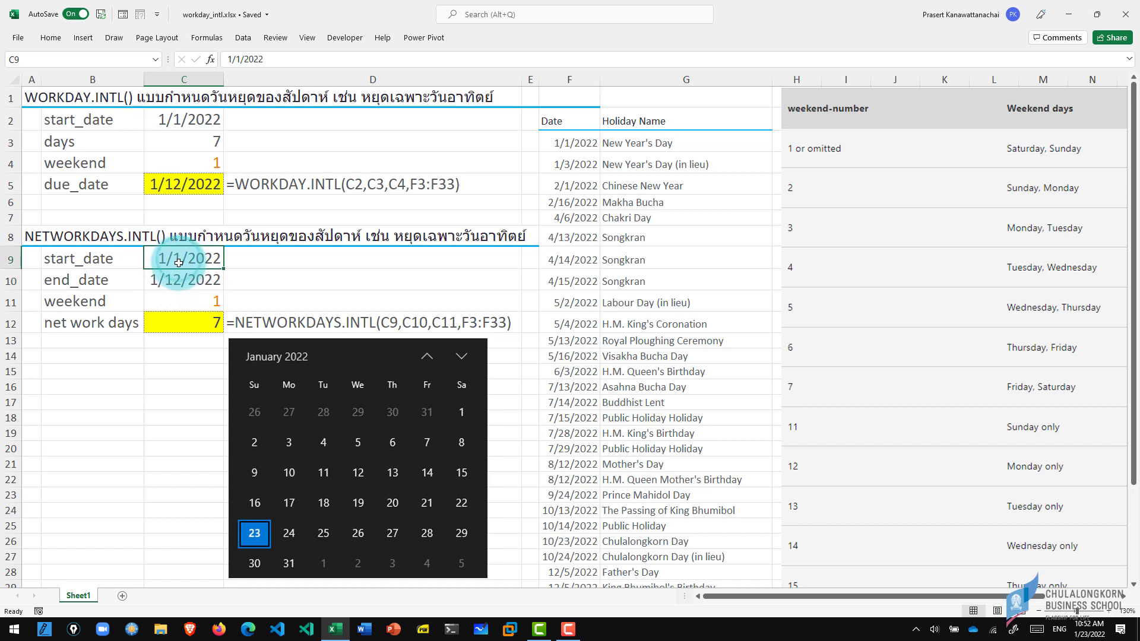
{"action": "left_click", "coordinate": [185, 324]}
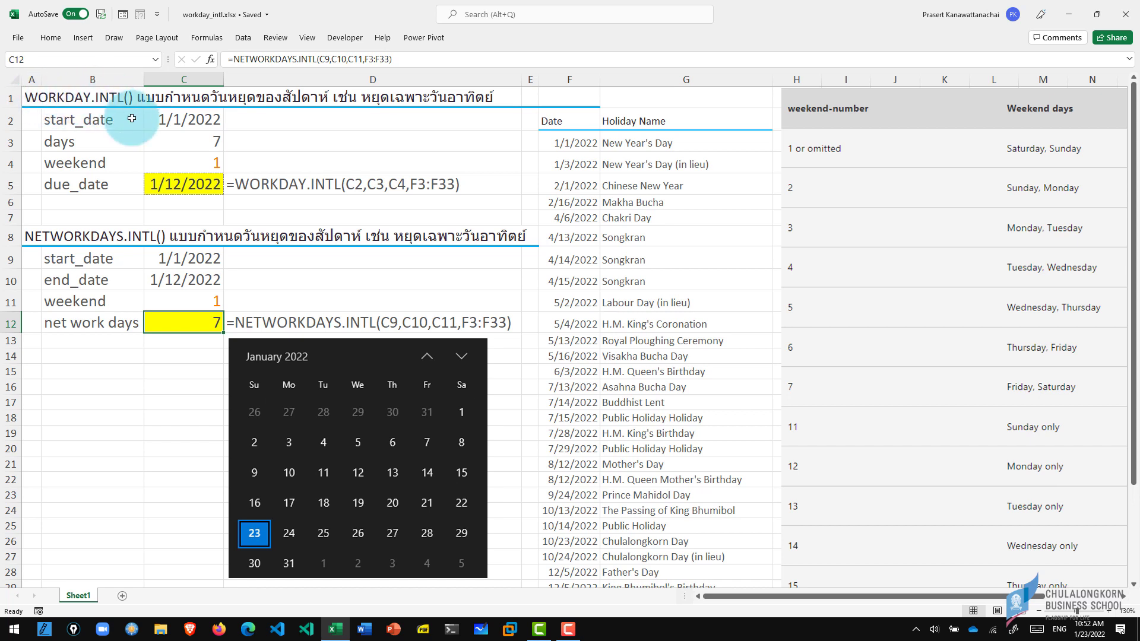
{"action": "left_click", "coordinate": [172, 165]}
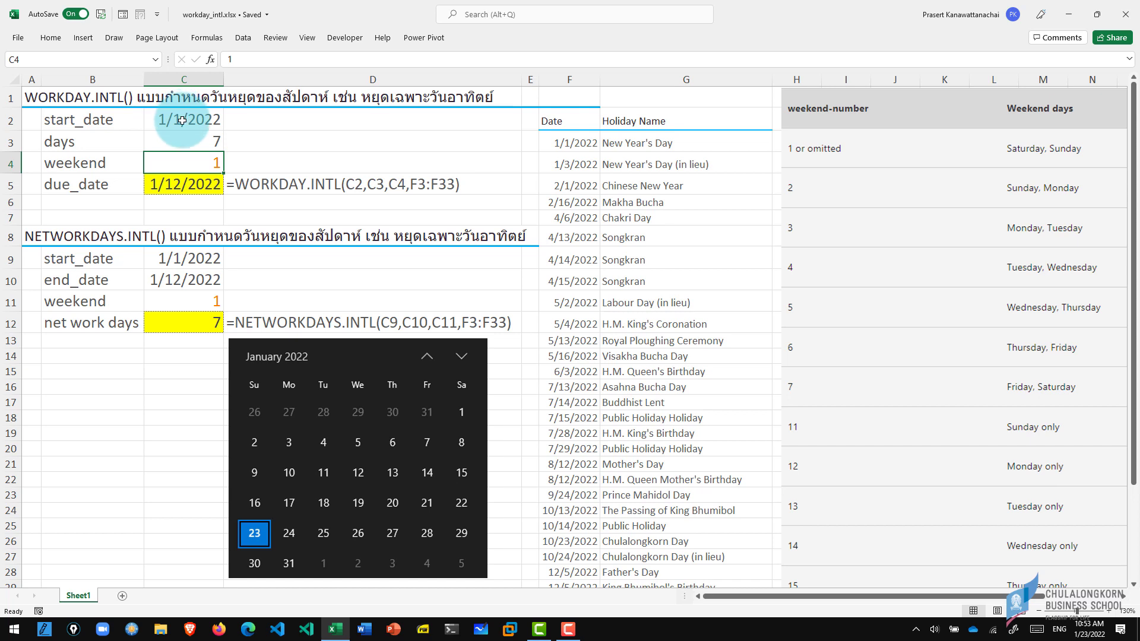
{"action": "left_click", "coordinate": [178, 184]}
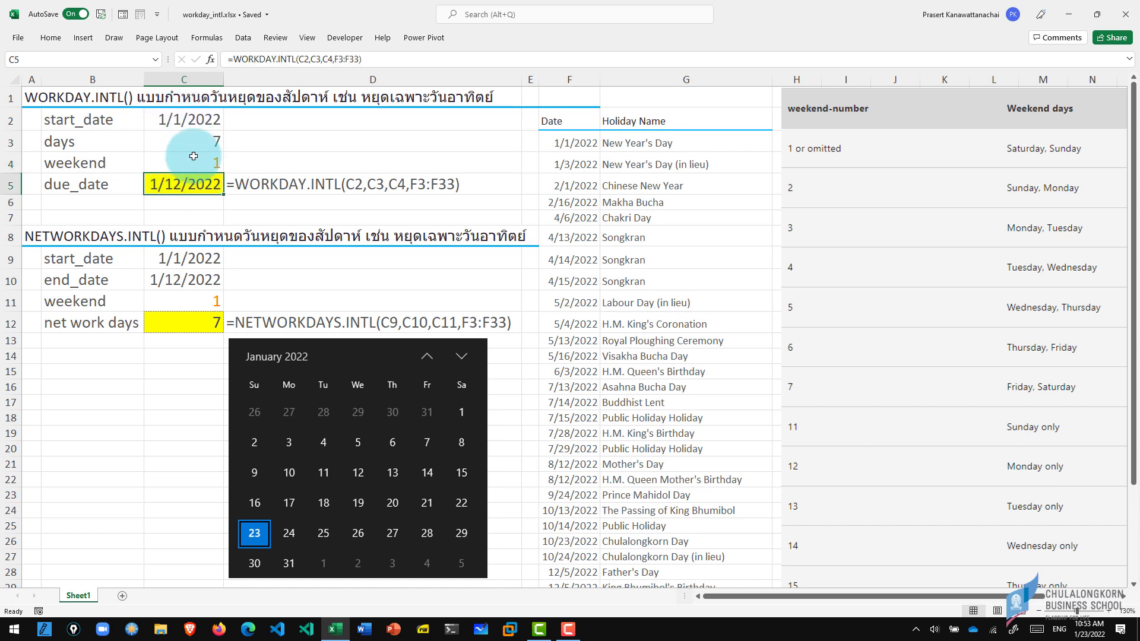
{"action": "left_click", "coordinate": [173, 119]}
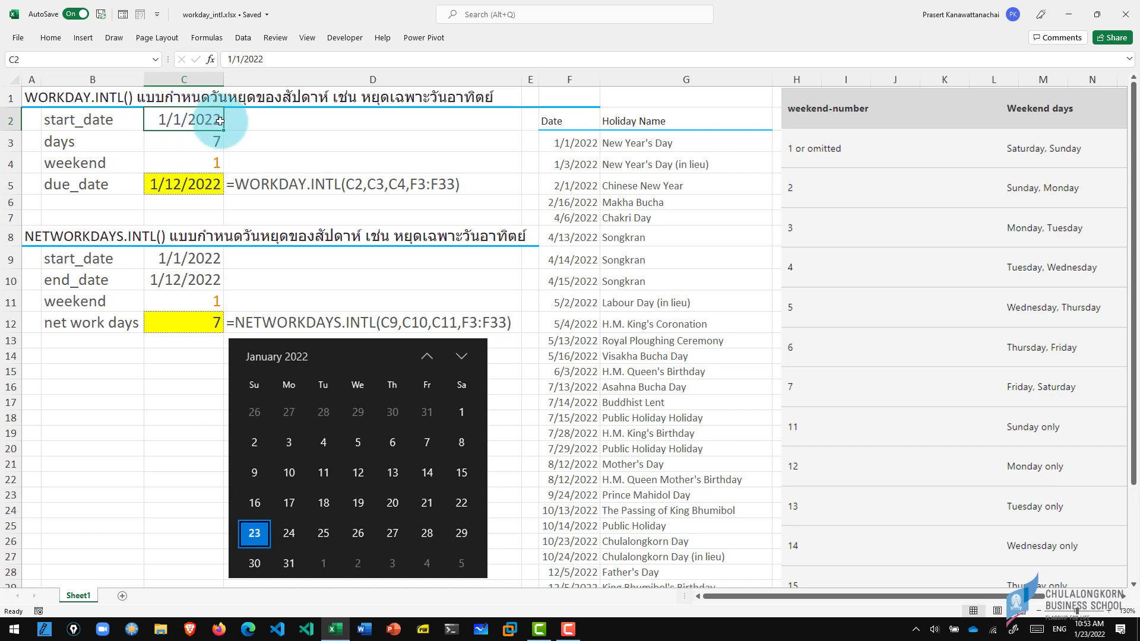
{"action": "left_click", "coordinate": [189, 142]}
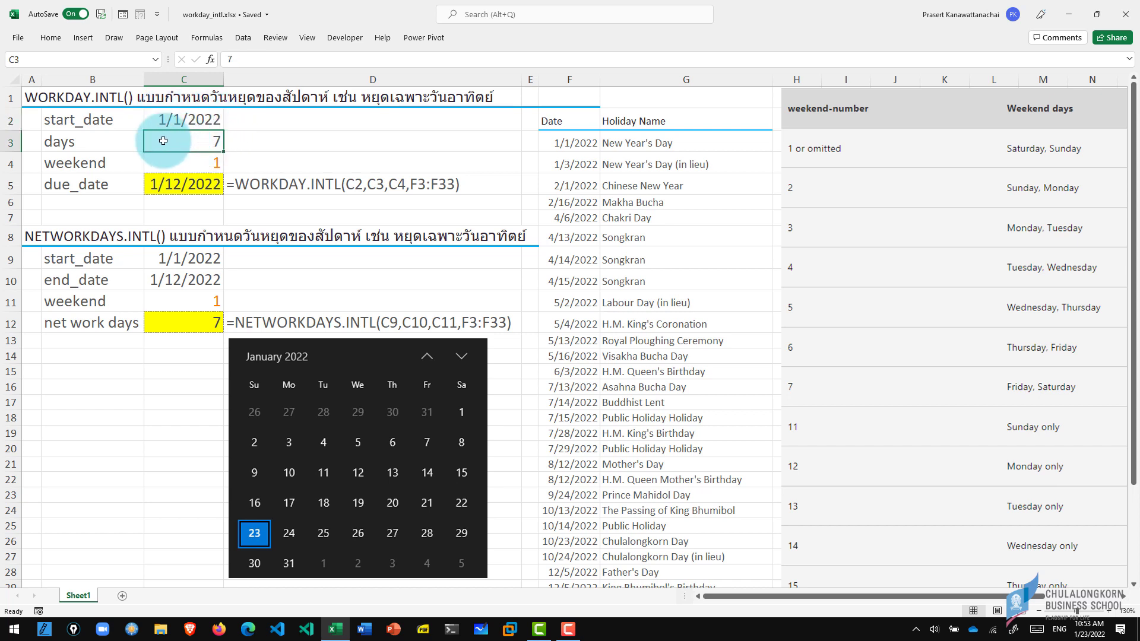
{"action": "left_click", "coordinate": [184, 162]}
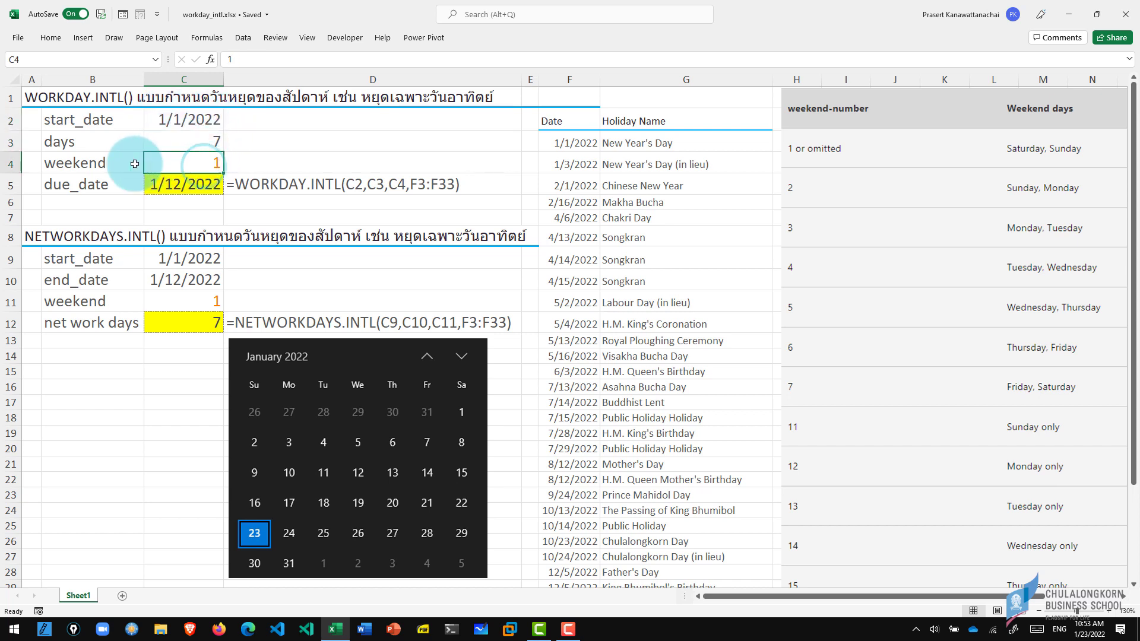
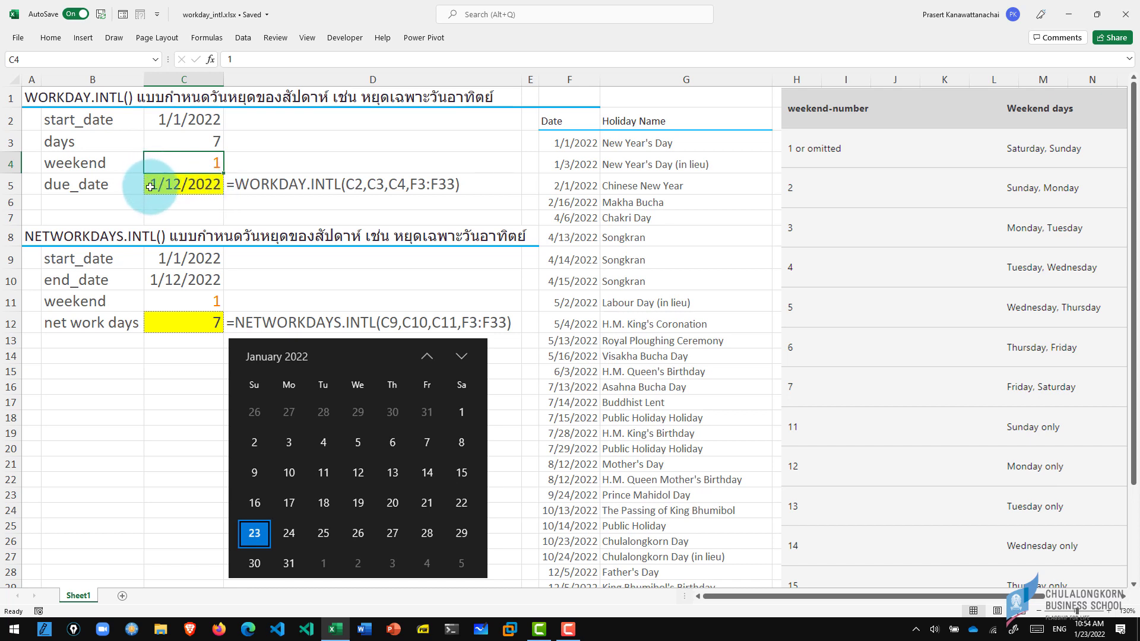
Step: Clear the due date formula in C5 and start a new WORKDAY.INTL formula
{"action": "left_click", "coordinate": [175, 189]}
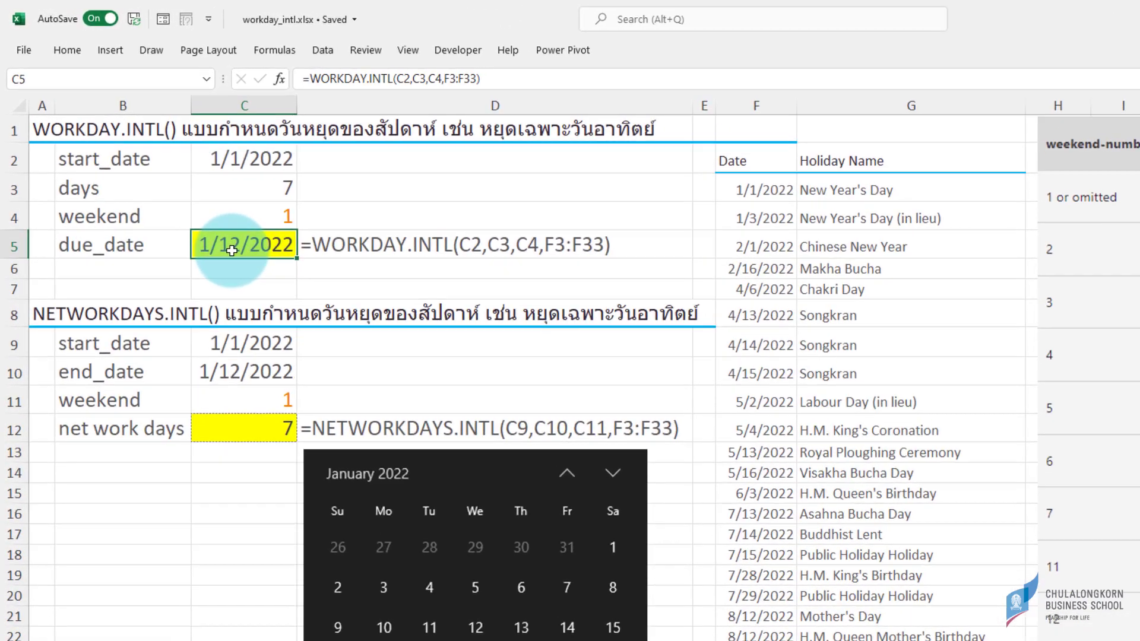
{"action": "key", "text": "Delete"}
{"action": "type", "text": "=w"}
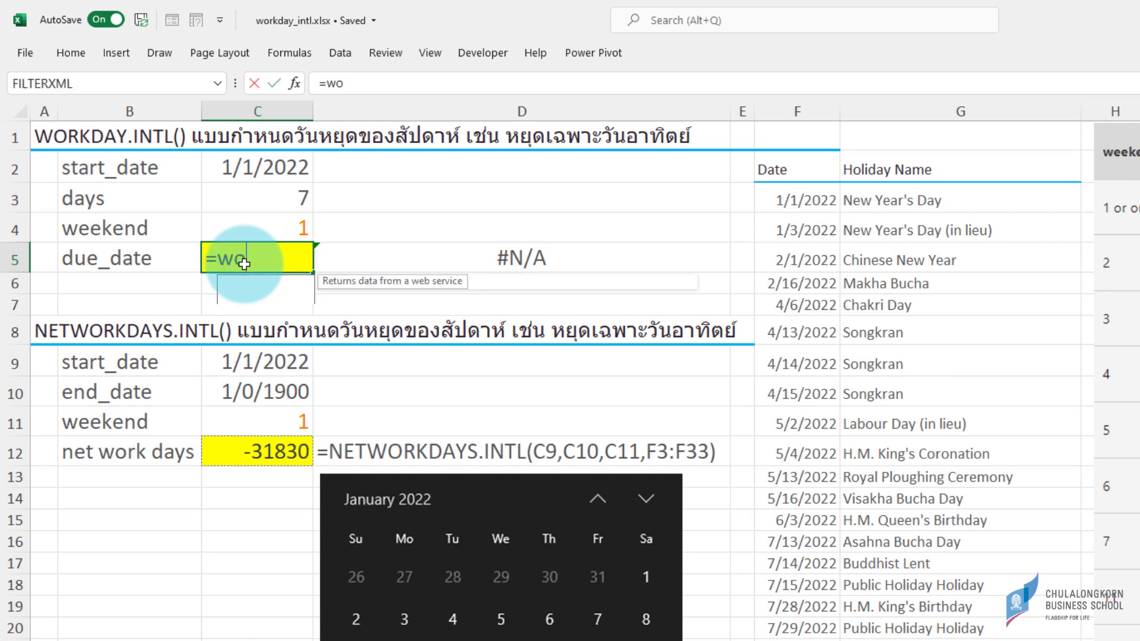
{"action": "type", "text": "ork"}
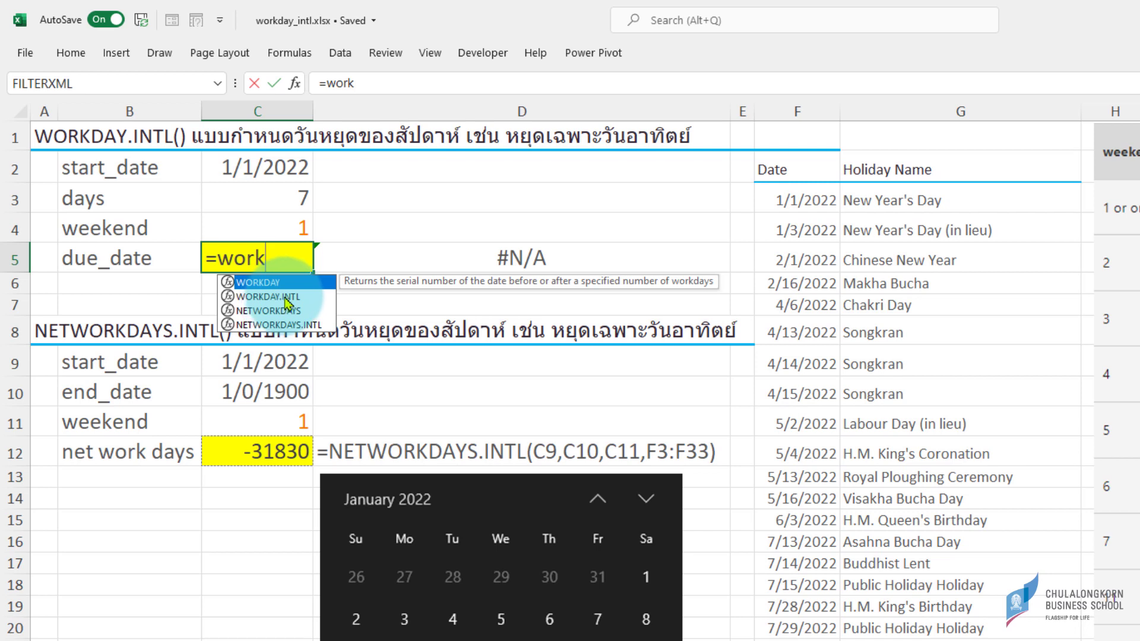
{"action": "left_click", "coordinate": [296, 299]}
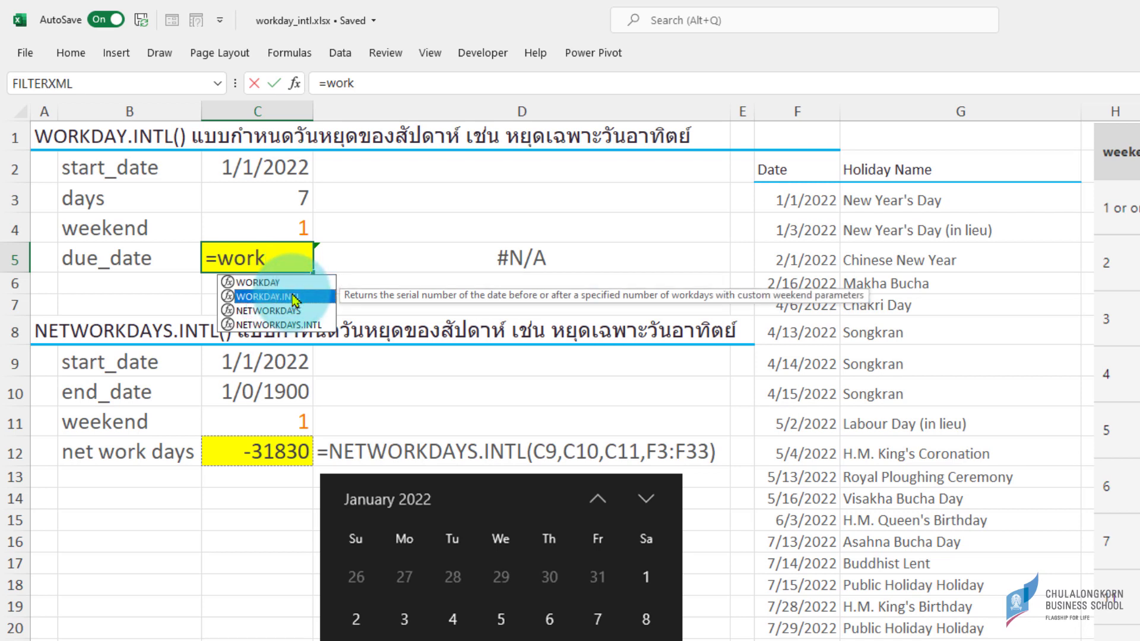
{"action": "double_click", "coordinate": [295, 298]}
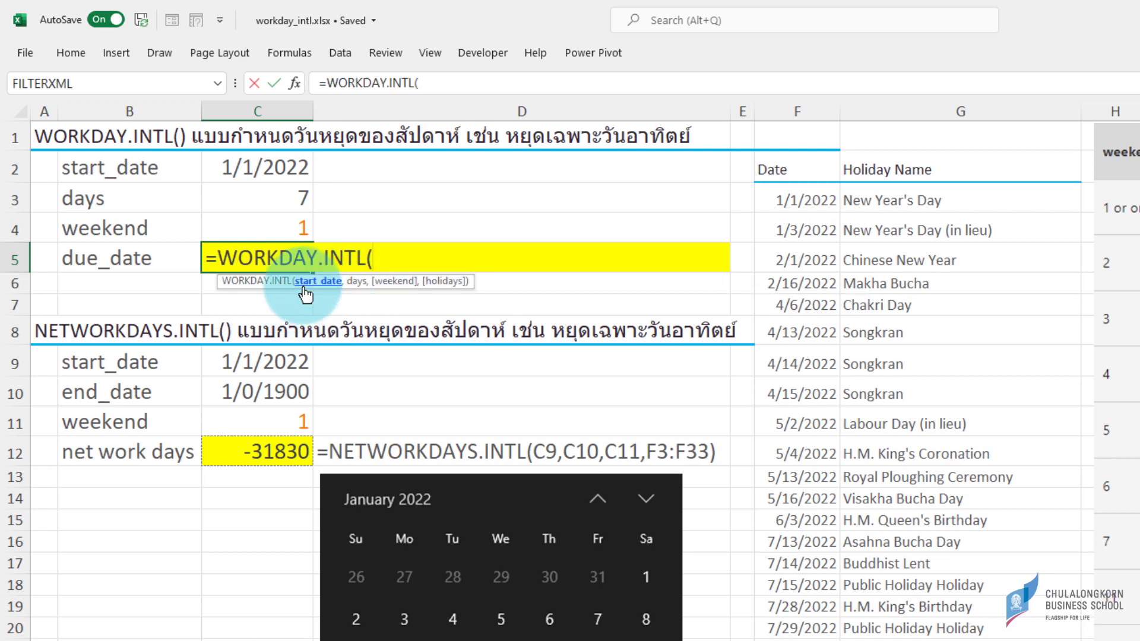
Step: Complete it with C2, C3, C4 and holidays F3:F33, giving due date 1/12/2022
{"action": "left_click", "coordinate": [253, 172]}
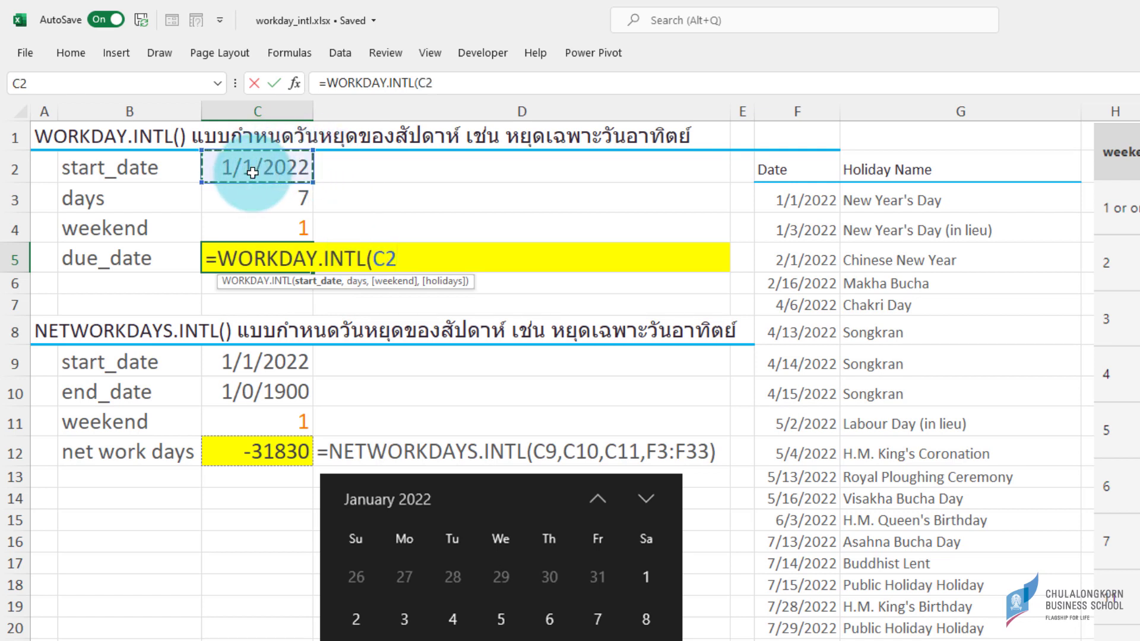
{"action": "type", "text": ","}
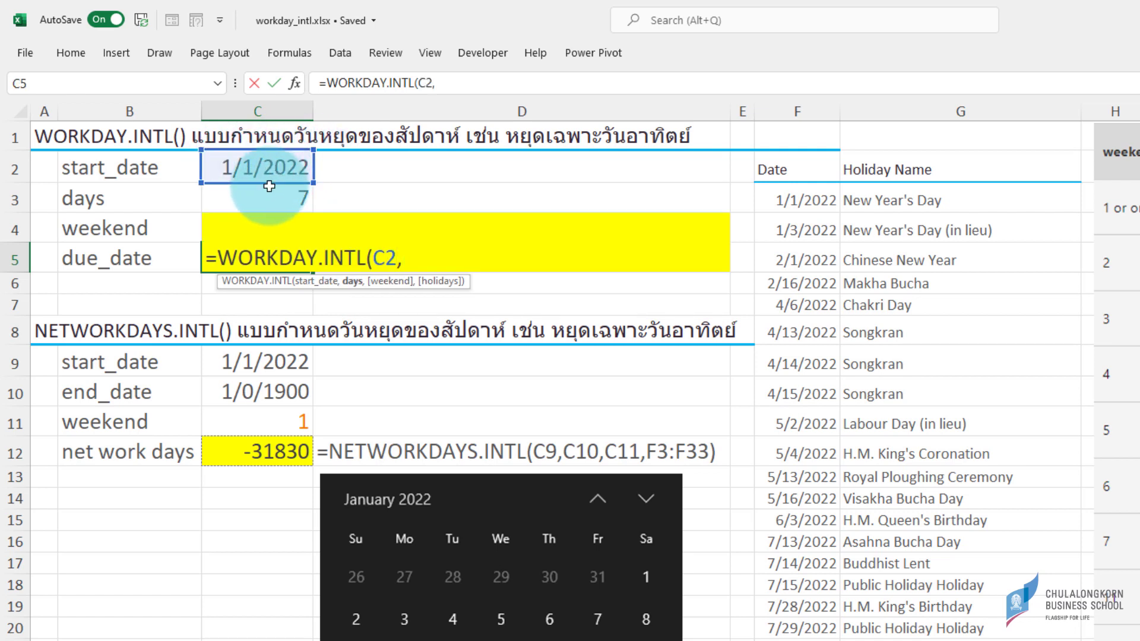
{"action": "left_click", "coordinate": [251, 199]}
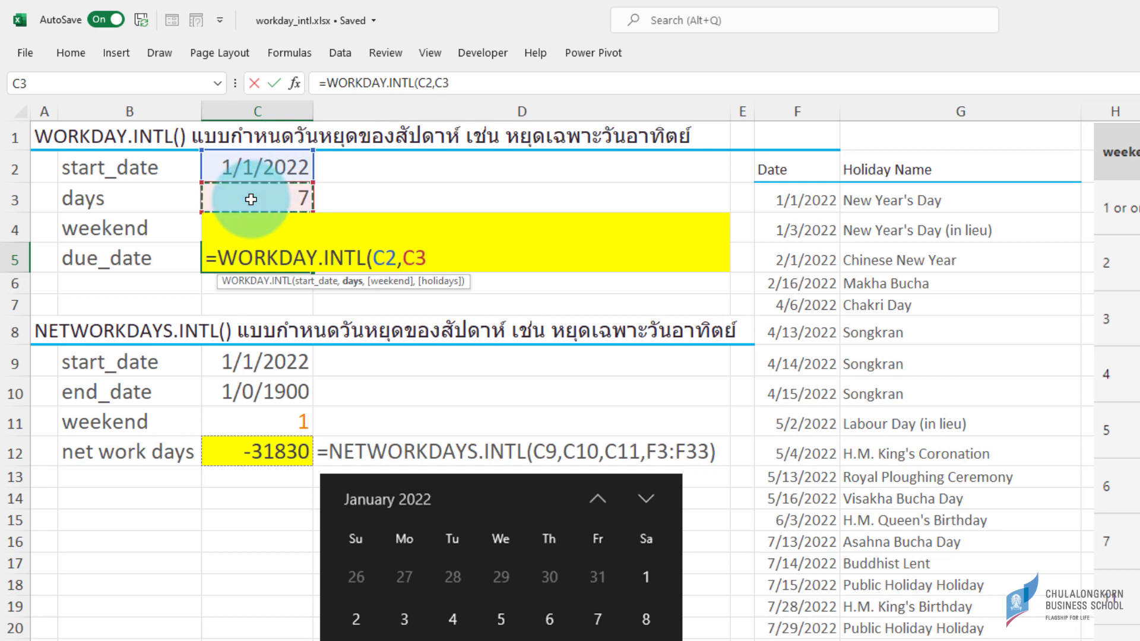
{"action": "type", "text": ","}
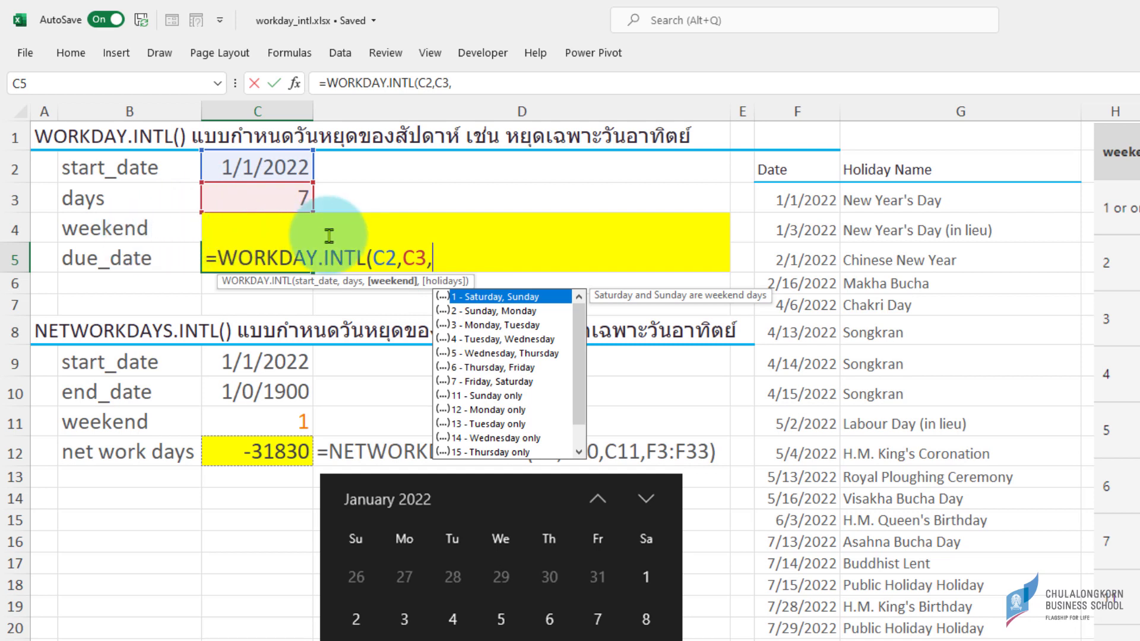
{"action": "type", "text": "c"}
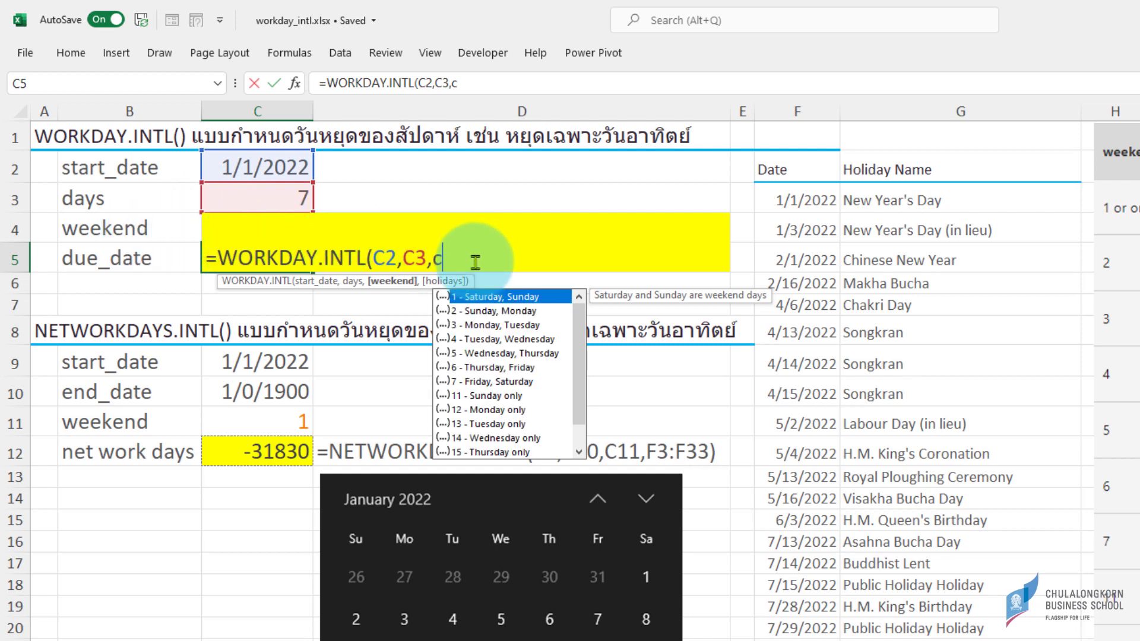
{"action": "type", "text": "4"}
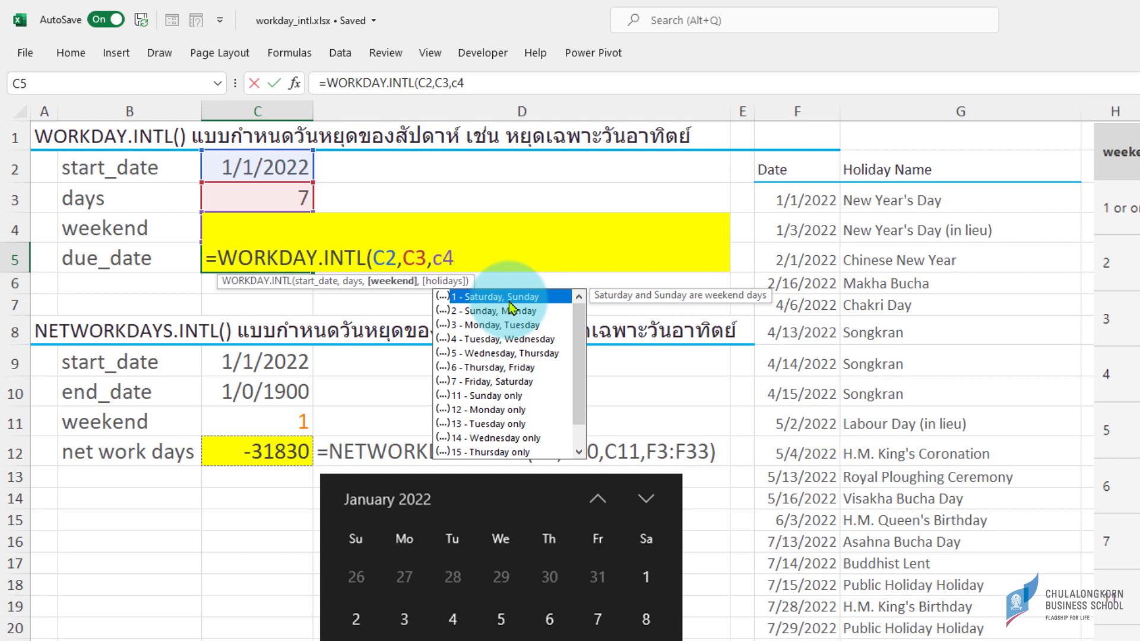
{"action": "type", "text": ","}
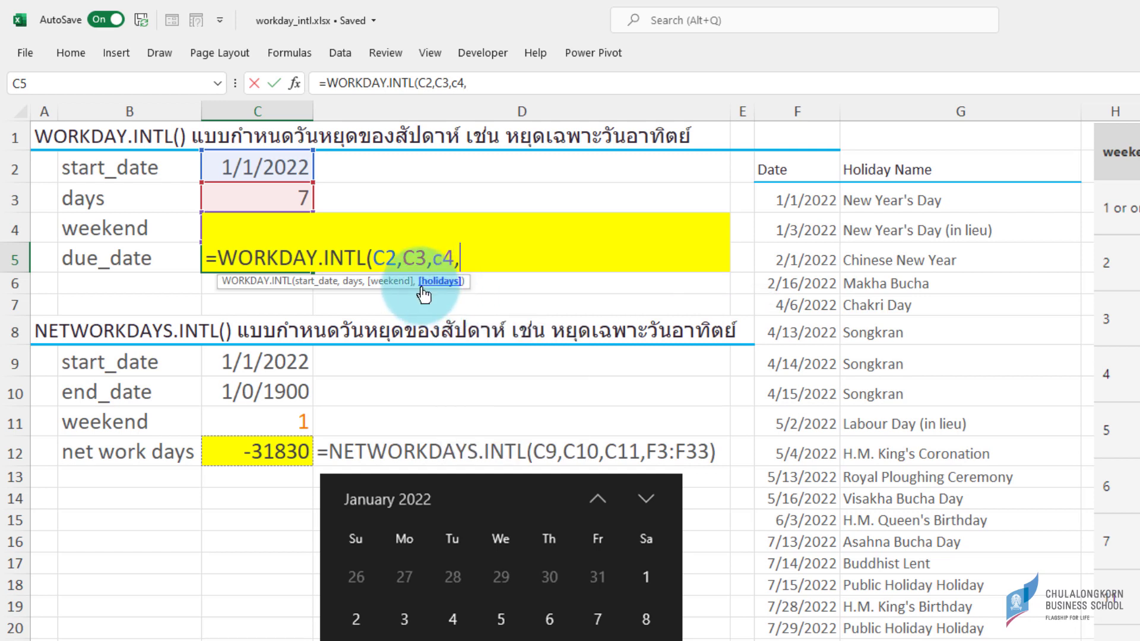
{"action": "left_click", "coordinate": [787, 204]}
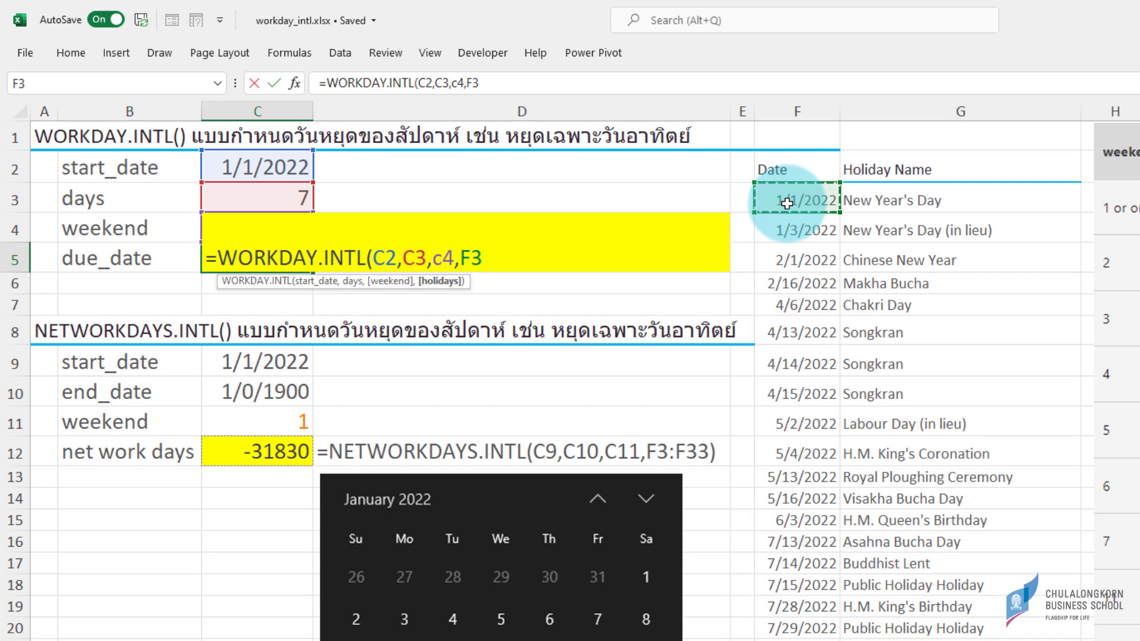
{"action": "key", "text": "ctrl+shift+Down"}
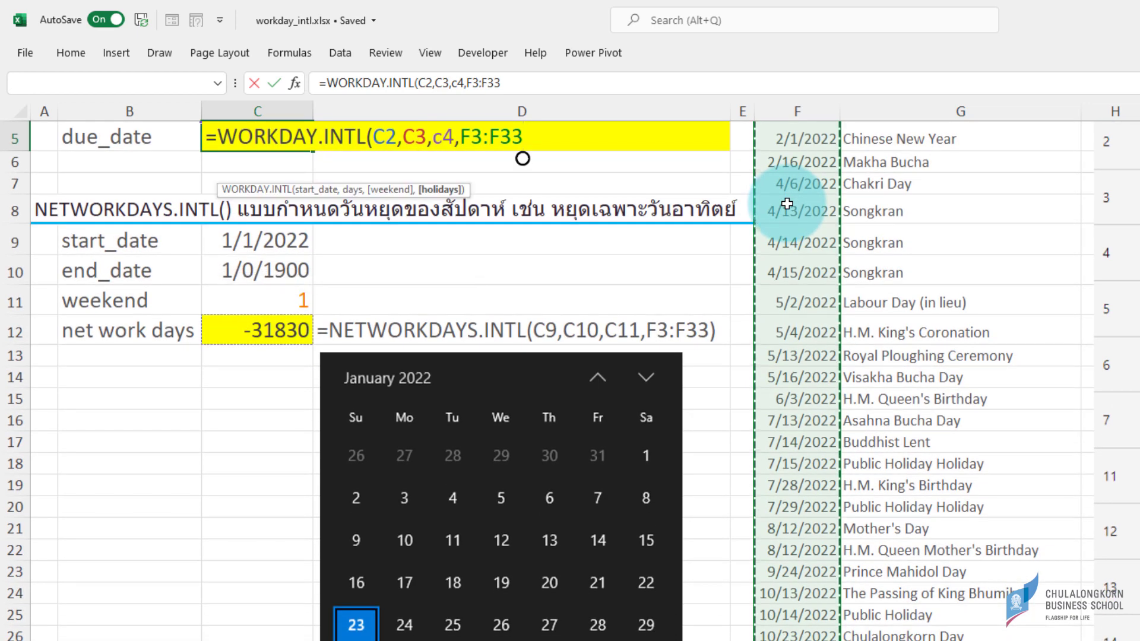
{"action": "type", "text": ")"}
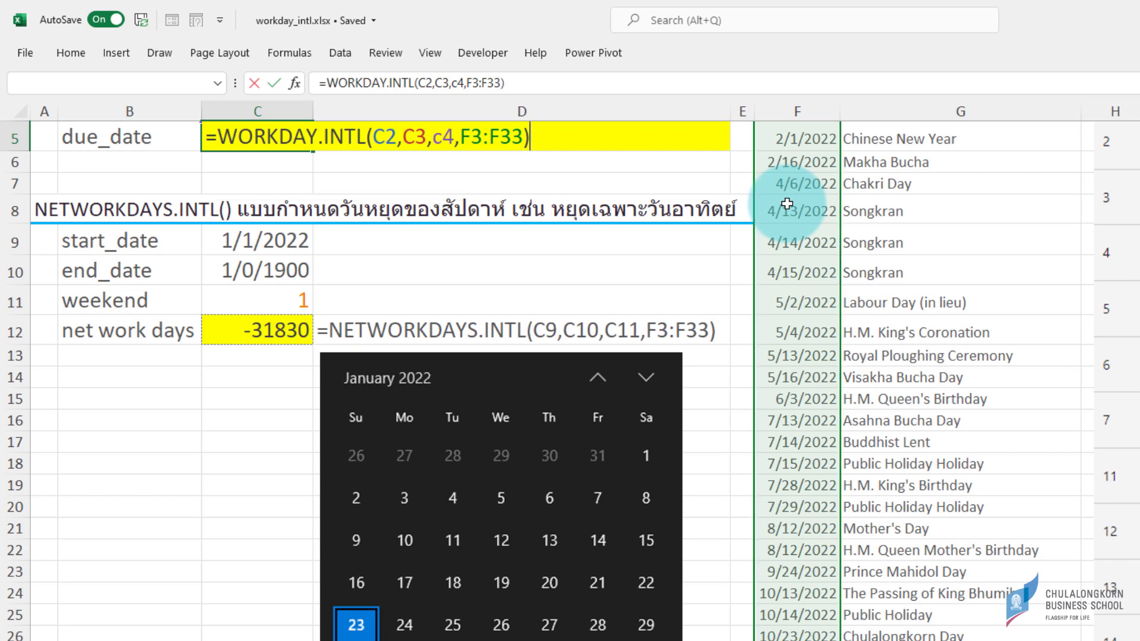
{"action": "key", "text": "Return"}
{"action": "scroll", "coordinate": [463, 250], "scroll_direction": "up", "scroll_amount": 2}
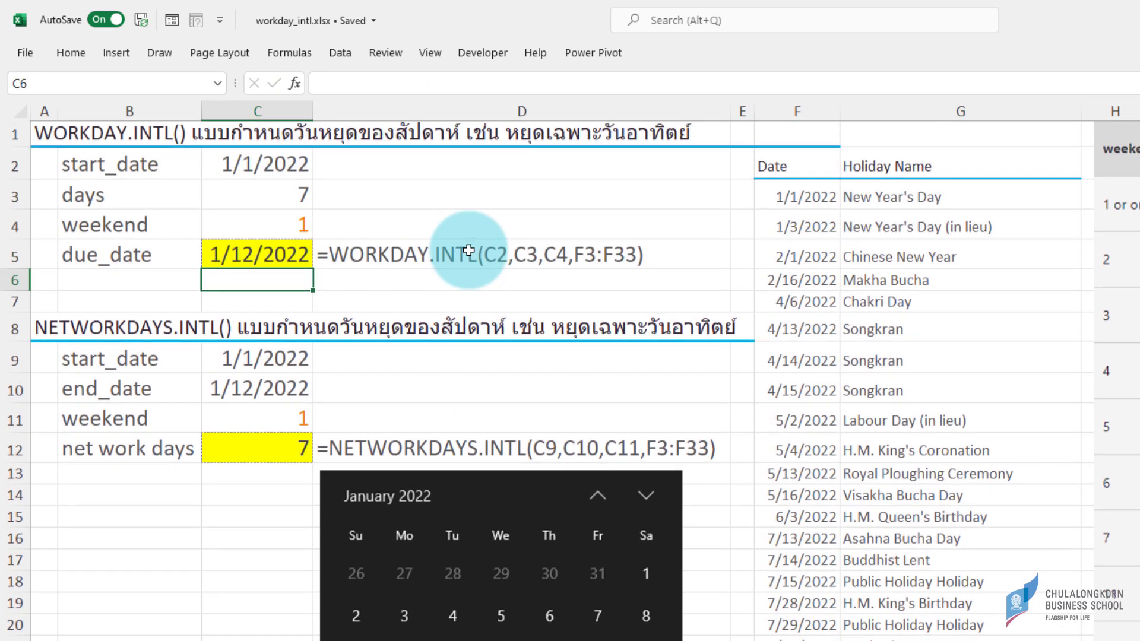
{"action": "left_click", "coordinate": [256, 202]}
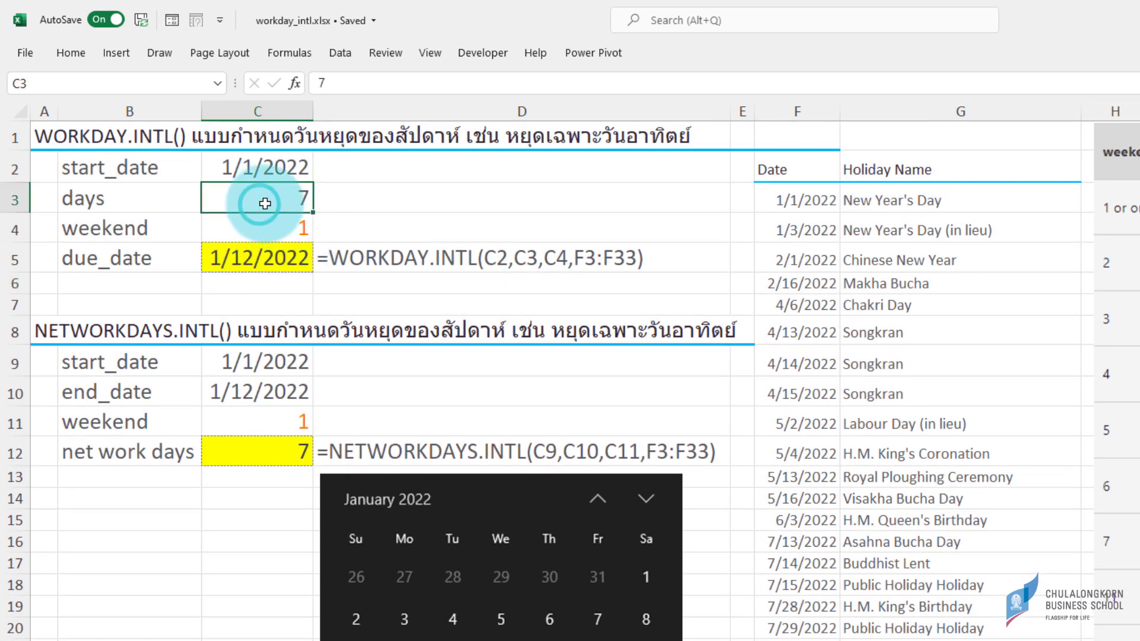
{"action": "left_click", "coordinate": [248, 169]}
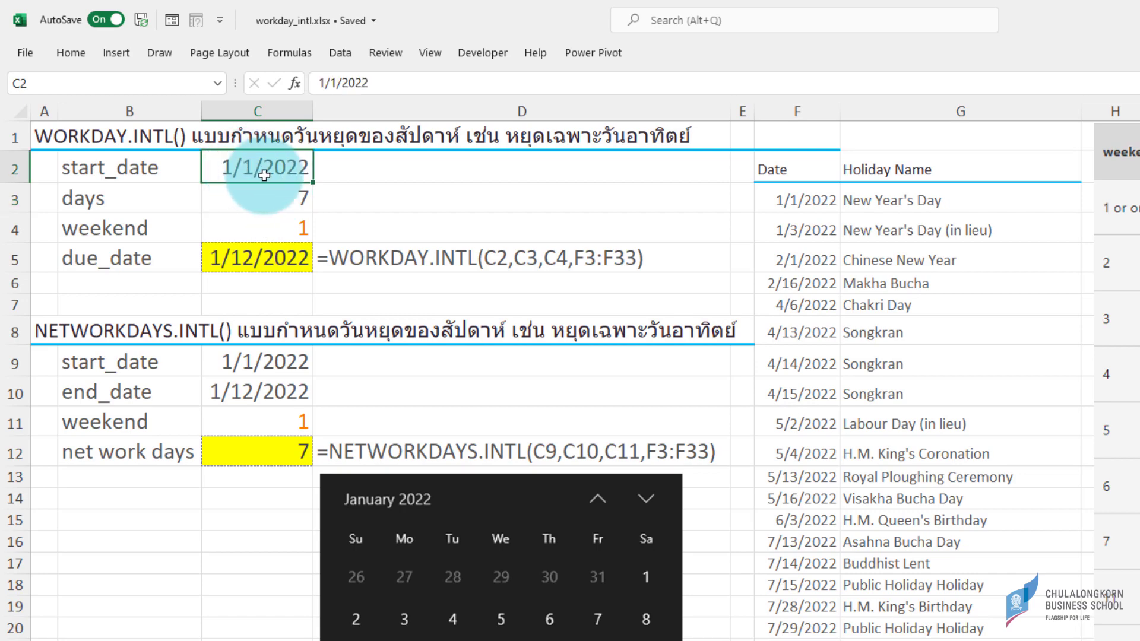
{"action": "left_click", "coordinate": [256, 259]}
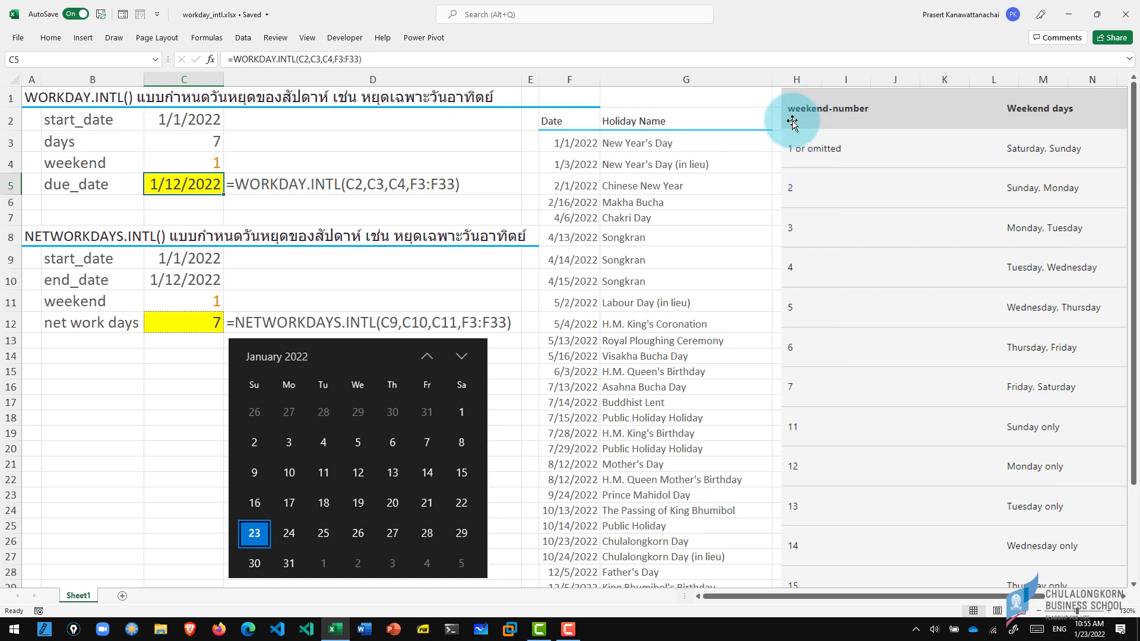
Step: Change the weekend code in C4 to 11 (Sunday only), then check end_date C10 and C12
{"action": "left_click", "coordinate": [191, 160]}
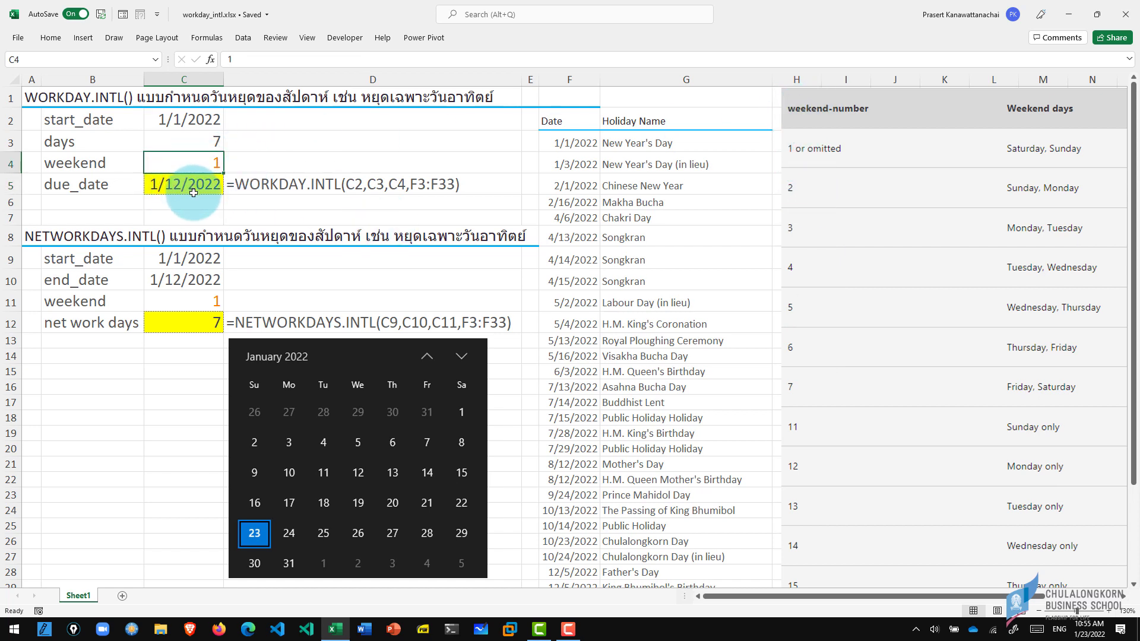
{"action": "left_click", "coordinate": [193, 193]}
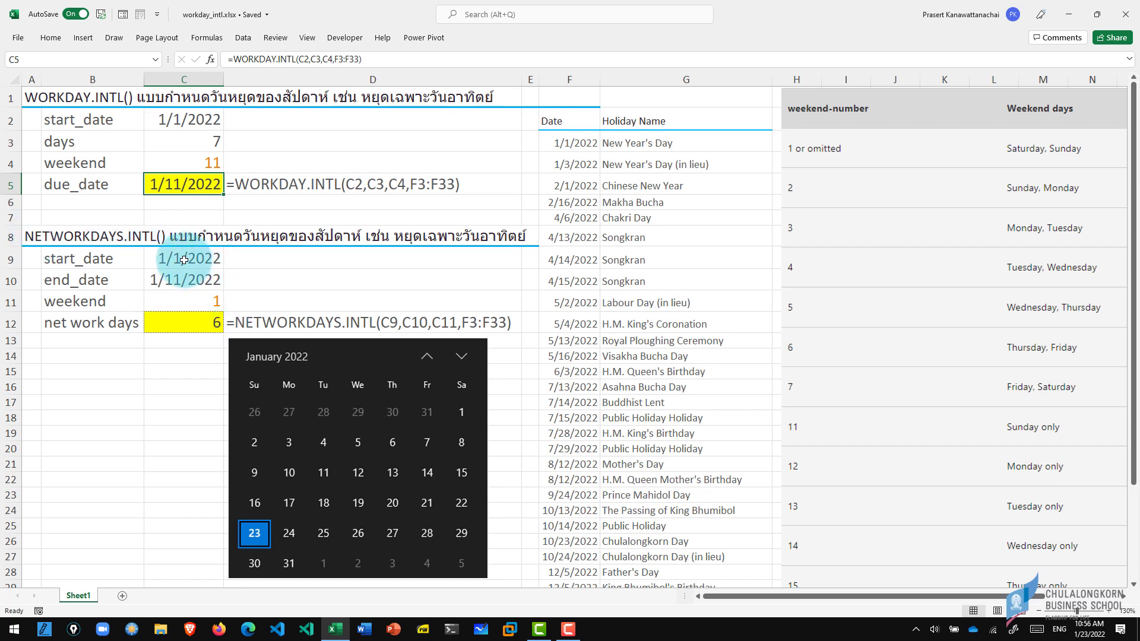
{"action": "left_click", "coordinate": [178, 259]}
{"action": "left_click", "coordinate": [176, 281]}
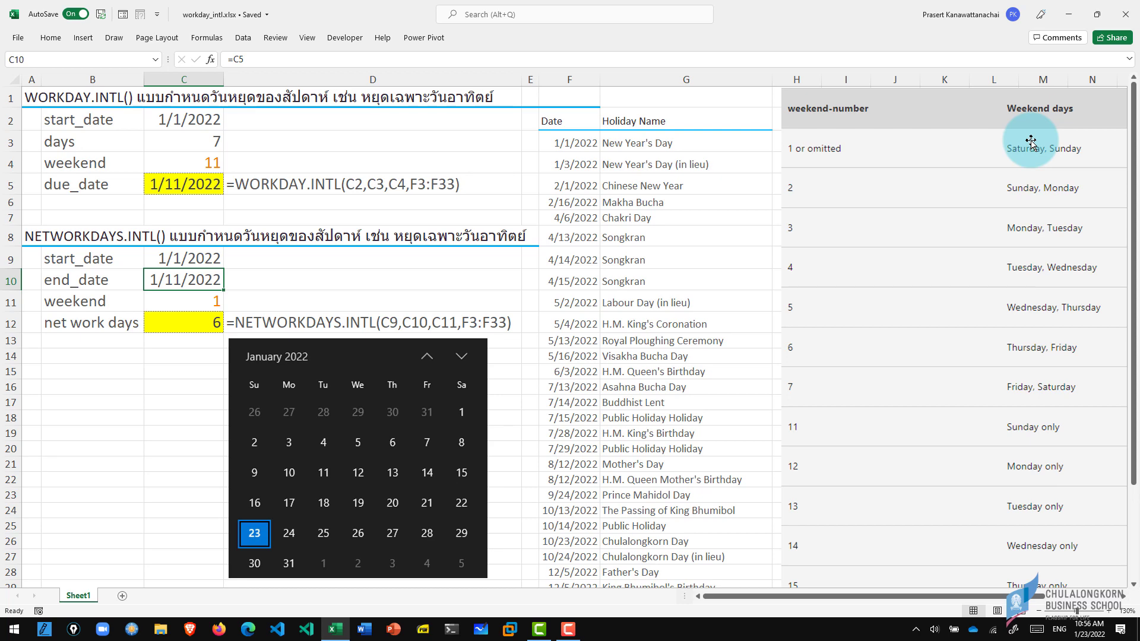
Step: Clear the net work days formula in C12 and start a new NETWORKDAYS.INTL formula
{"action": "left_click", "coordinate": [181, 329]}
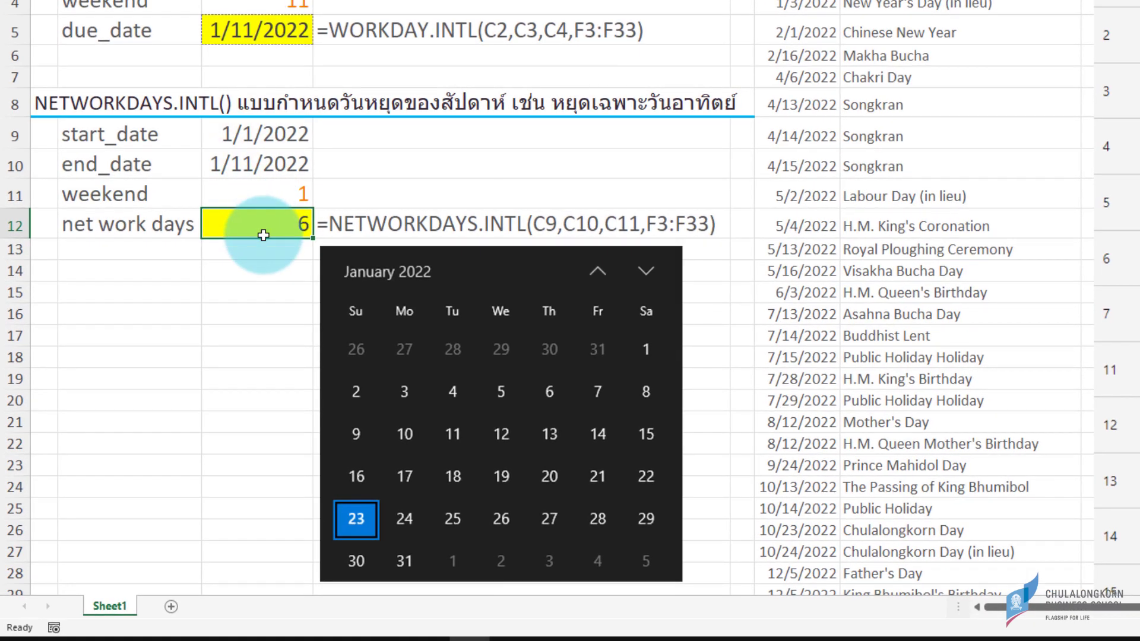
{"action": "key", "text": "Delete"}
{"action": "left_click", "coordinate": [253, 230]}
{"action": "type", "text": "="}
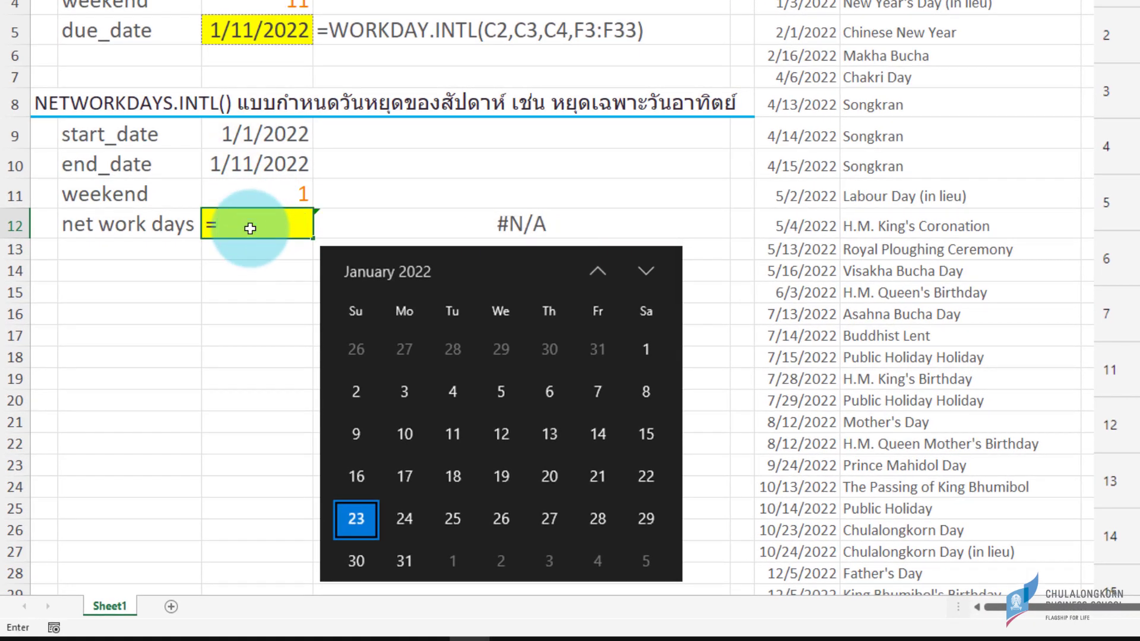
{"action": "type", "text": "net"}
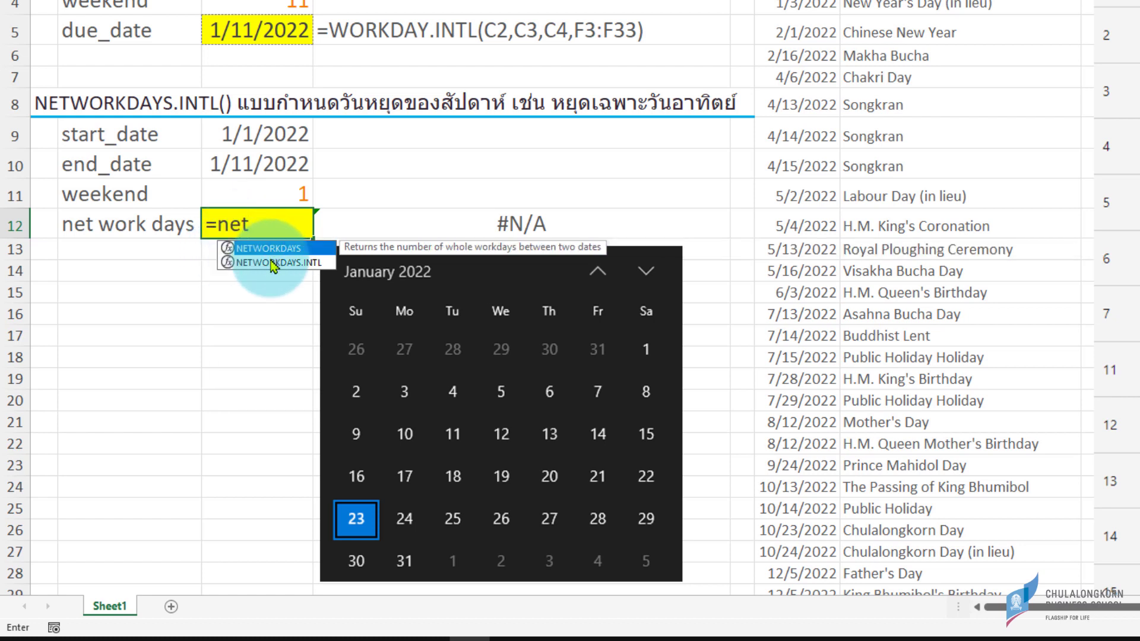
{"action": "left_click", "coordinate": [273, 263]}
{"action": "double_click", "coordinate": [272, 265]}
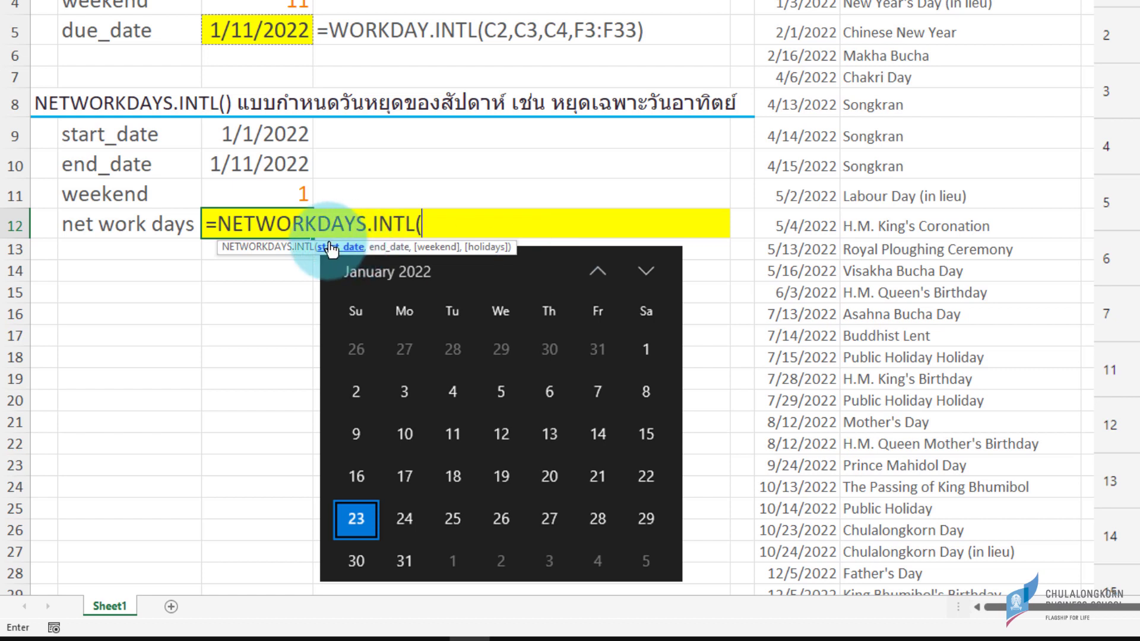
Step: Complete it with C9, C10, C11 and holidays F3:F33, returning 6
{"action": "left_click", "coordinate": [277, 133]}
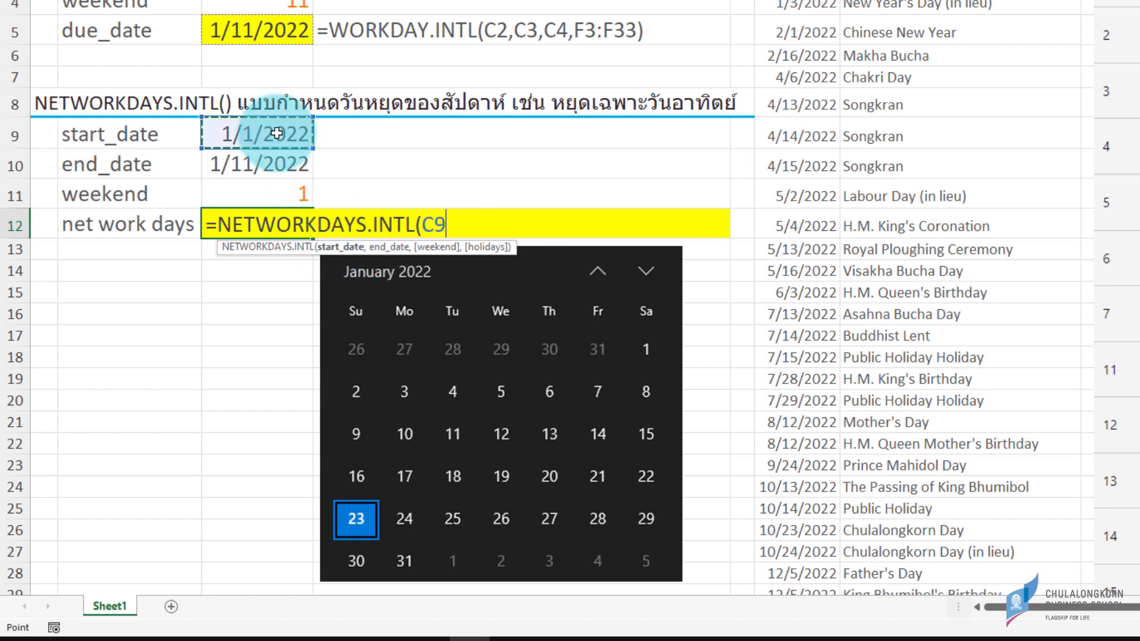
{"action": "type", "text": ","}
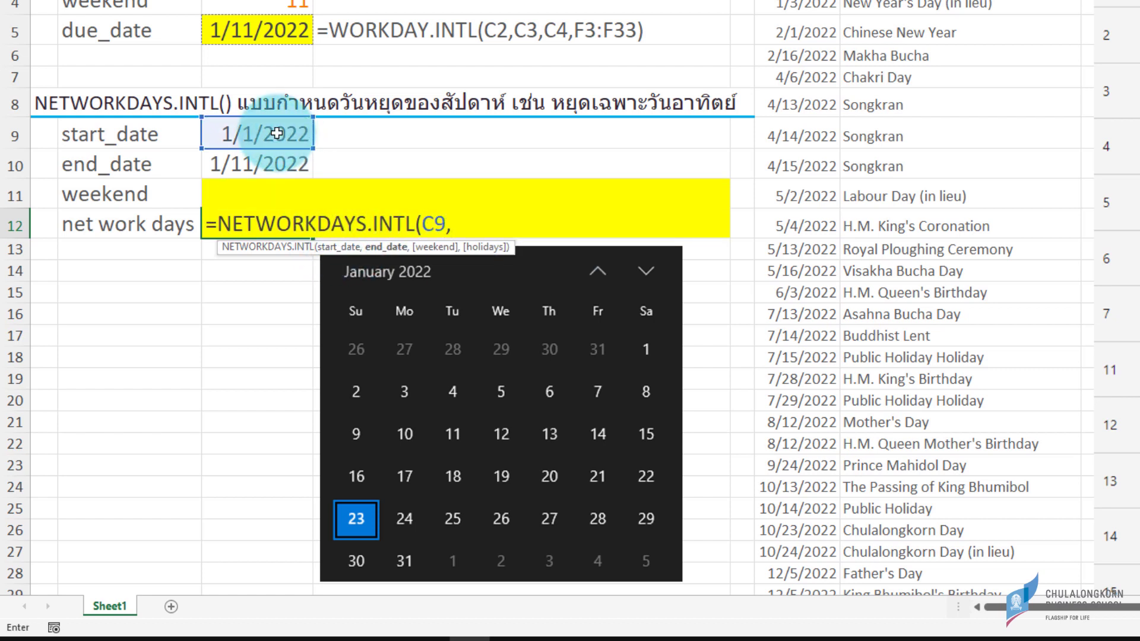
{"action": "left_click", "coordinate": [250, 167]}
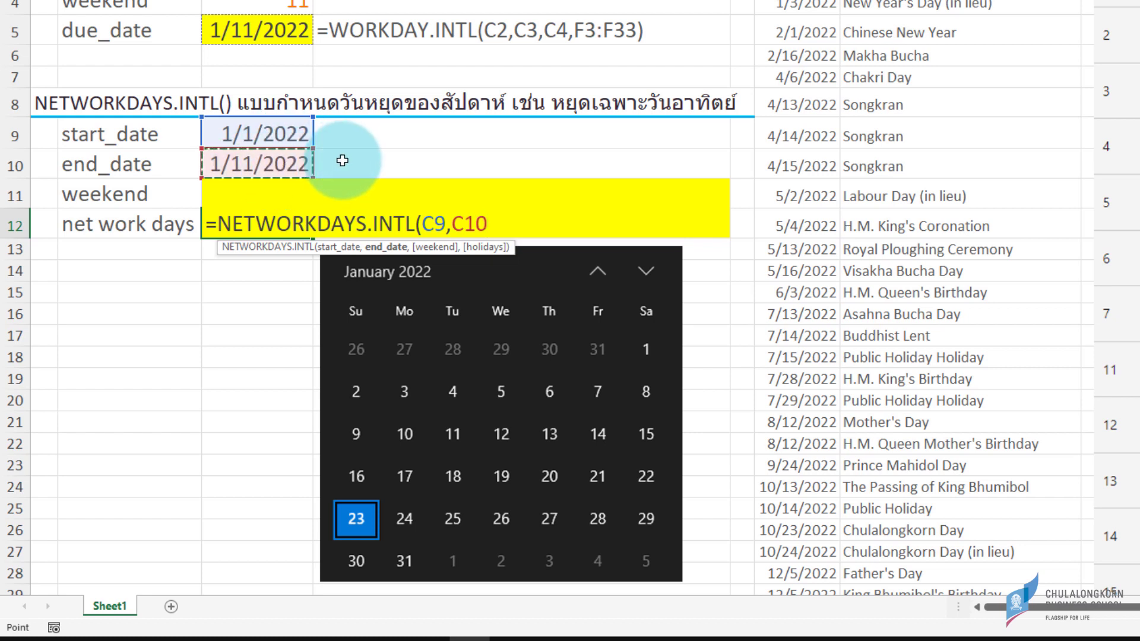
{"action": "type", "text": ","}
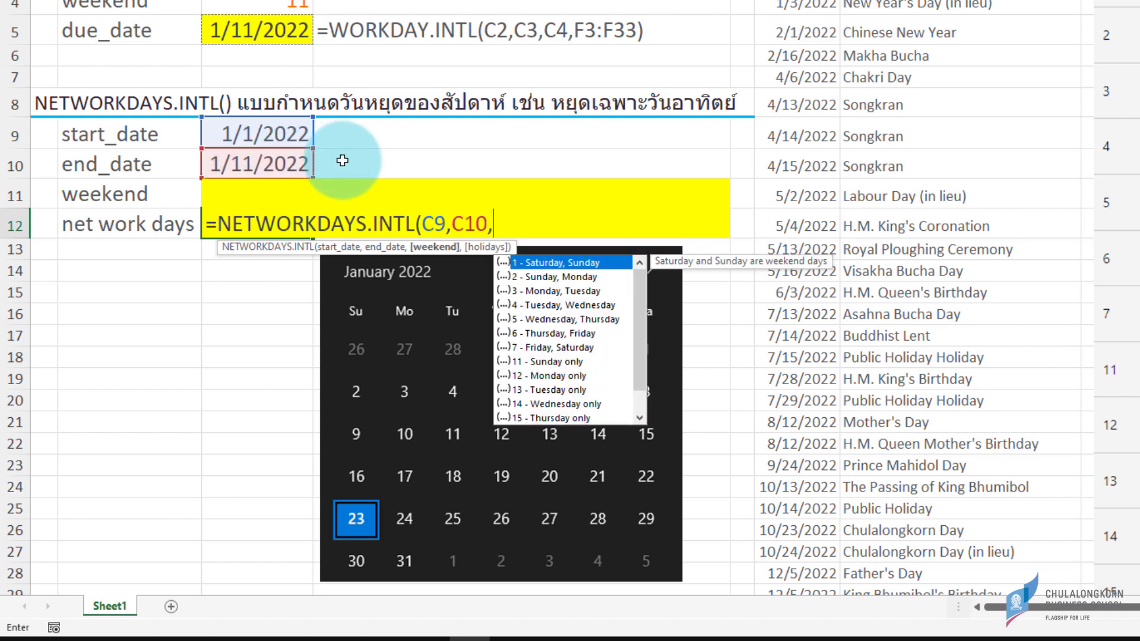
{"action": "type", "text": "c"}
{"action": "type", "text": "11"}
{"action": "type", "text": ","}
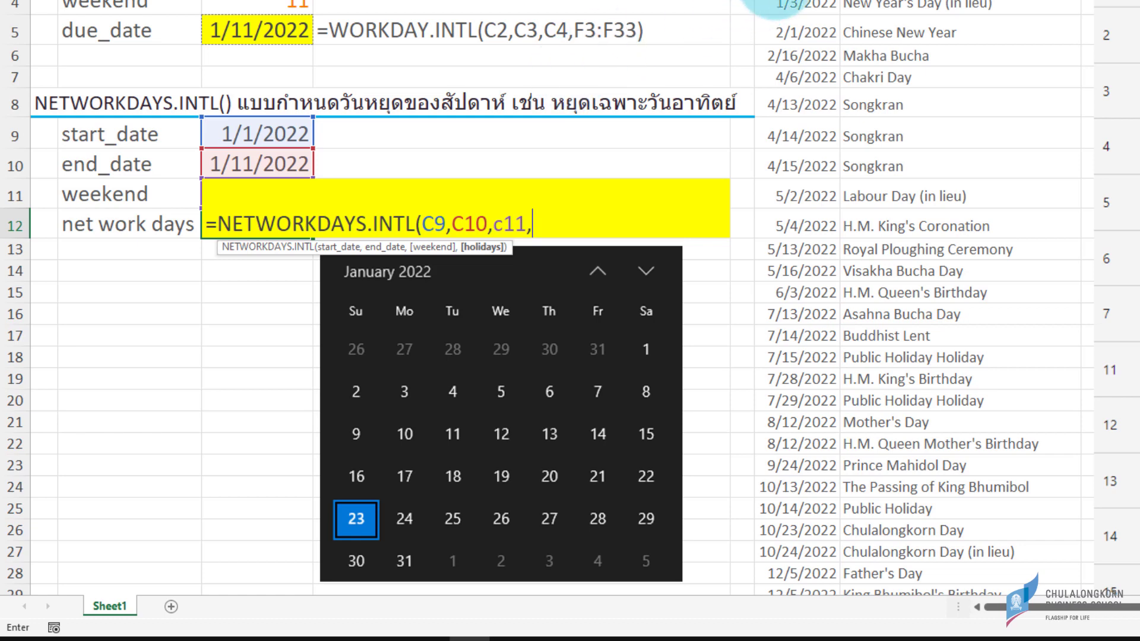
{"action": "left_click_drag", "start_coordinate": [772, 6], "coordinate": [796, 560]}
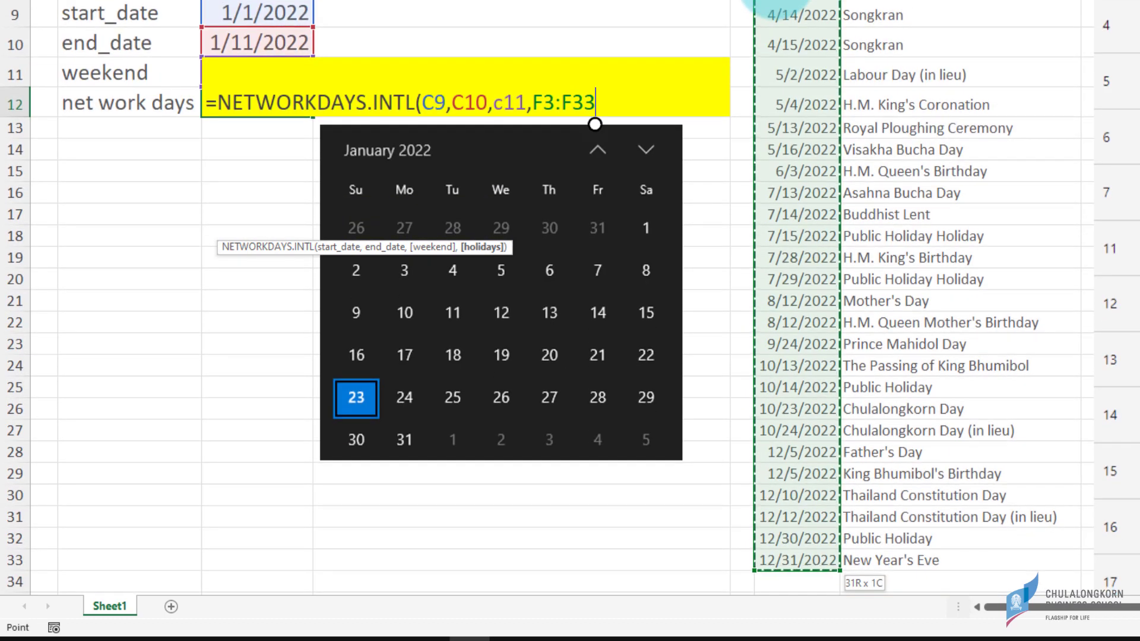
{"action": "type", "text": ")"}
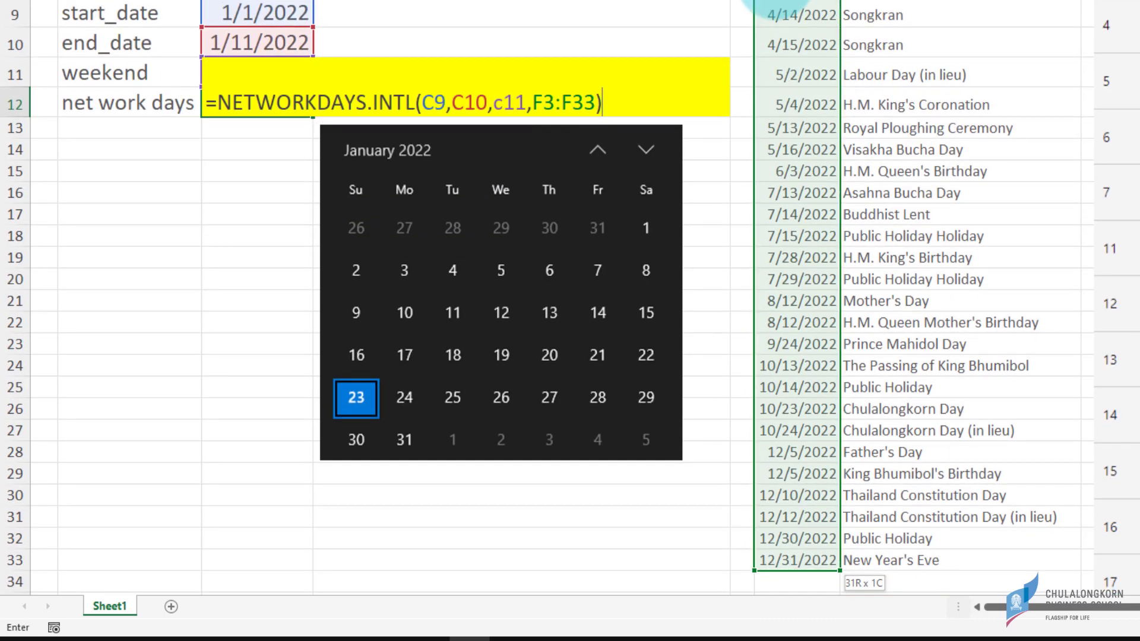
{"action": "key", "text": "Return"}
Step: Review the start_date in C9 and end_date in C10
{"action": "left_click", "coordinate": [237, 124]}
{"action": "scroll", "coordinate": [237, 124], "scroll_direction": "up", "scroll_amount": 2}
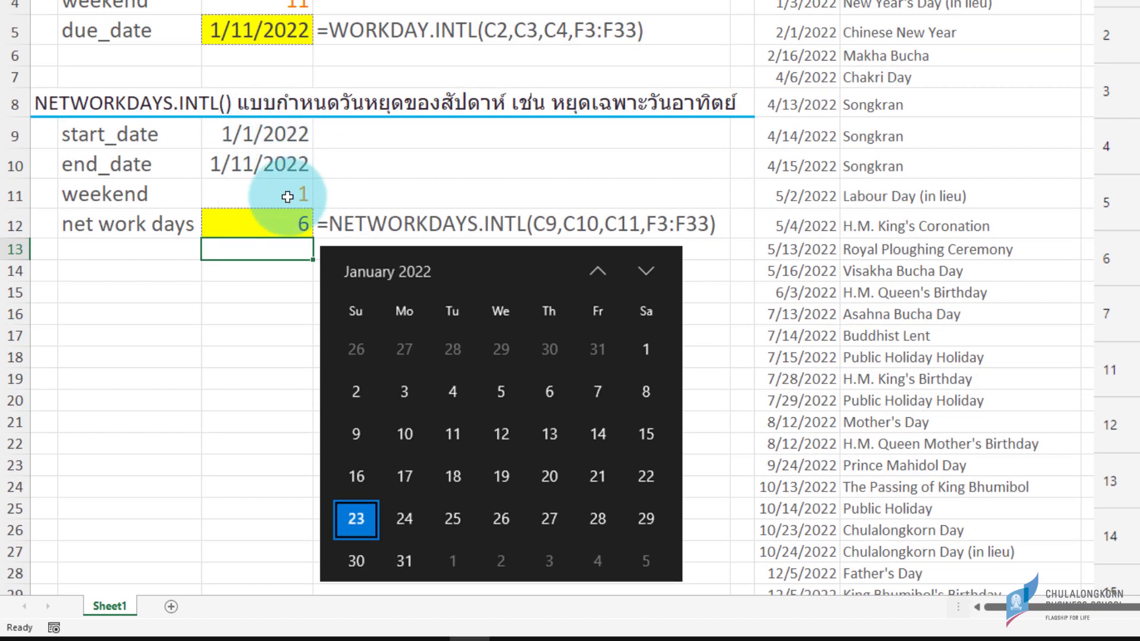
{"action": "left_click", "coordinate": [248, 138]}
{"action": "left_click", "coordinate": [249, 160]}
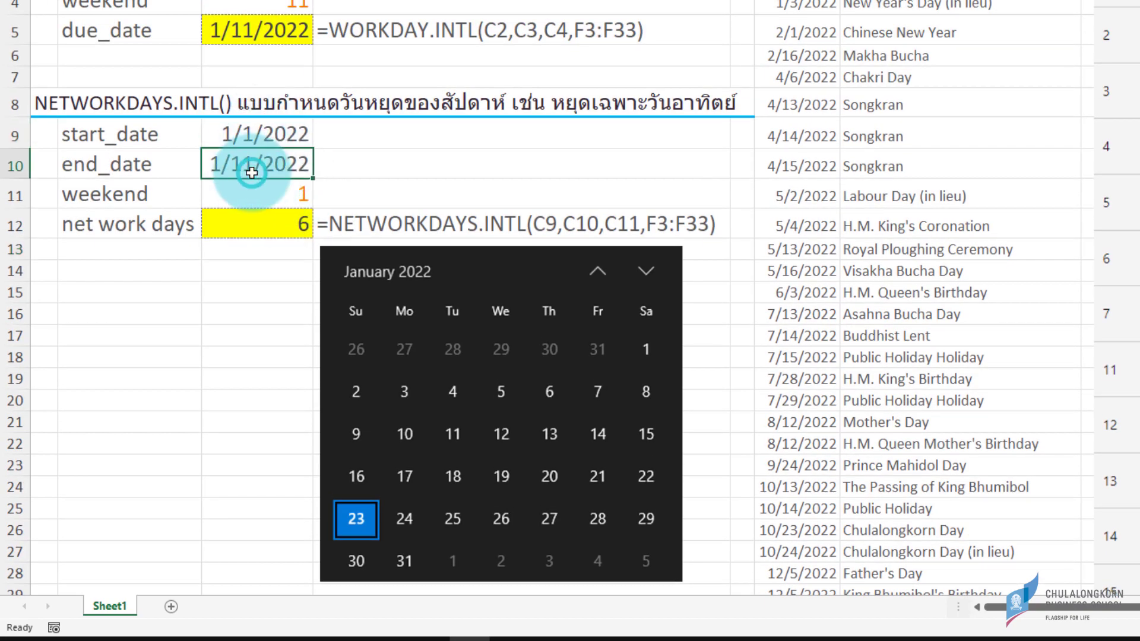
Step: Look over holiday 1/3/2022 and the calendar picture, then return to weekend code C11
{"action": "left_click", "coordinate": [292, 193]}
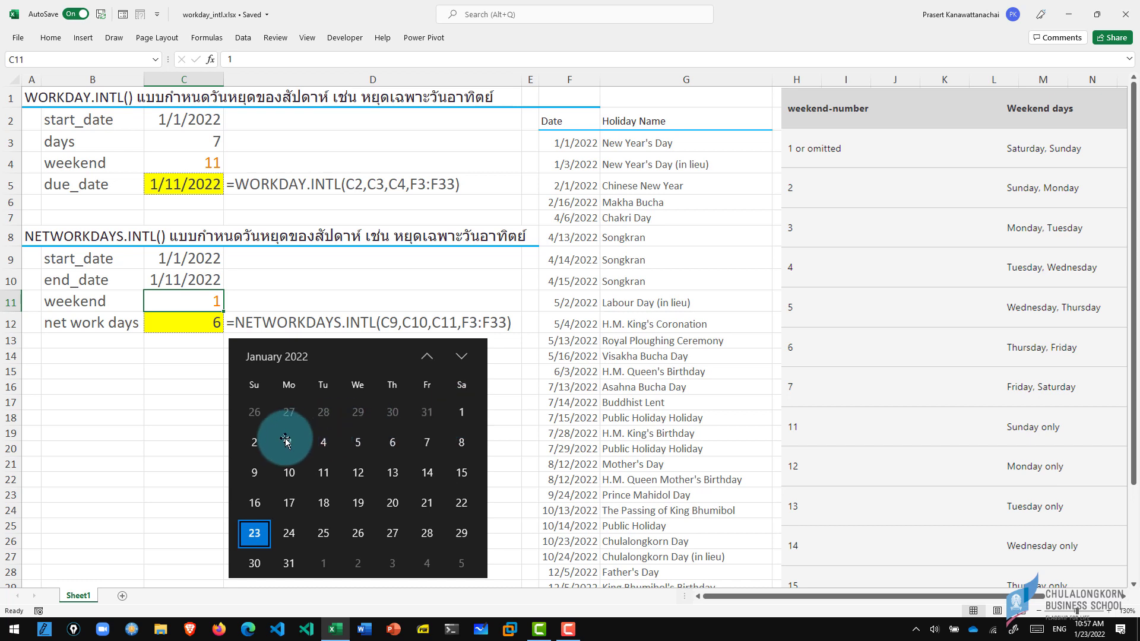
{"action": "left_click", "coordinate": [567, 165]}
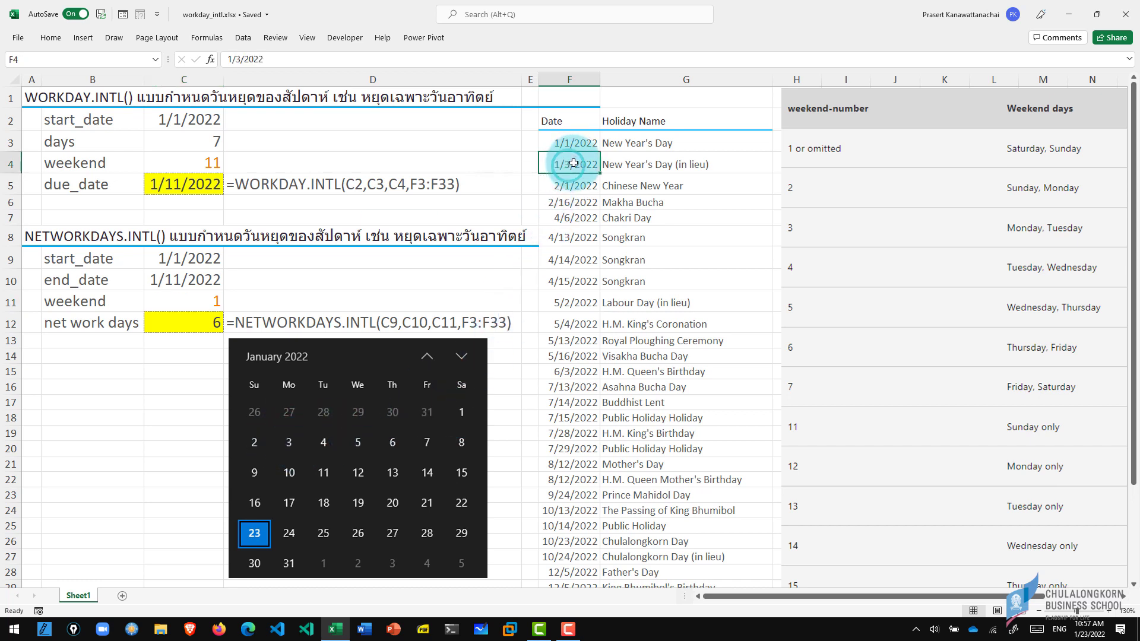
{"action": "left_click", "coordinate": [324, 442]}
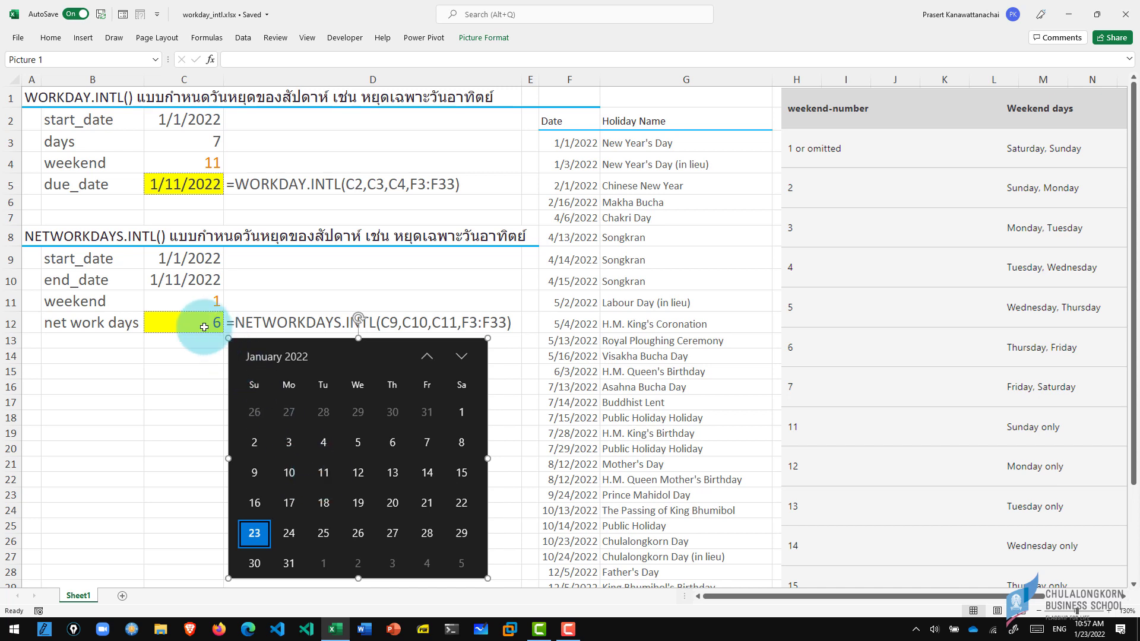
{"action": "left_click", "coordinate": [209, 301]}
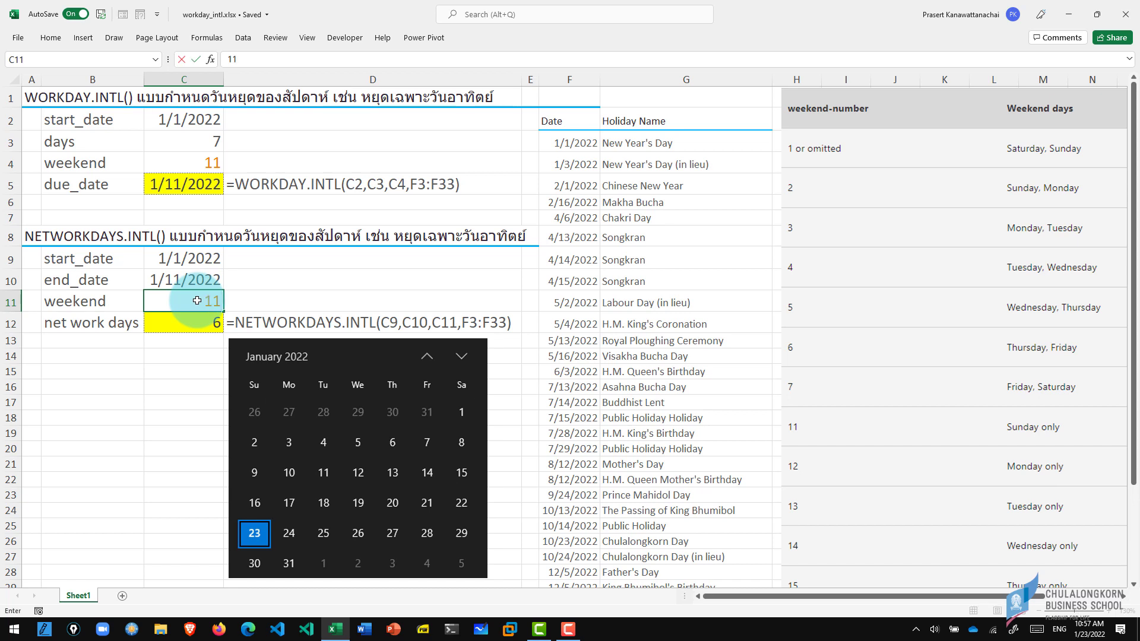
Step: Commit weekend code 11, then set end_date to 12/31/2022 and weekend code to 1
{"action": "key", "text": "Return"}
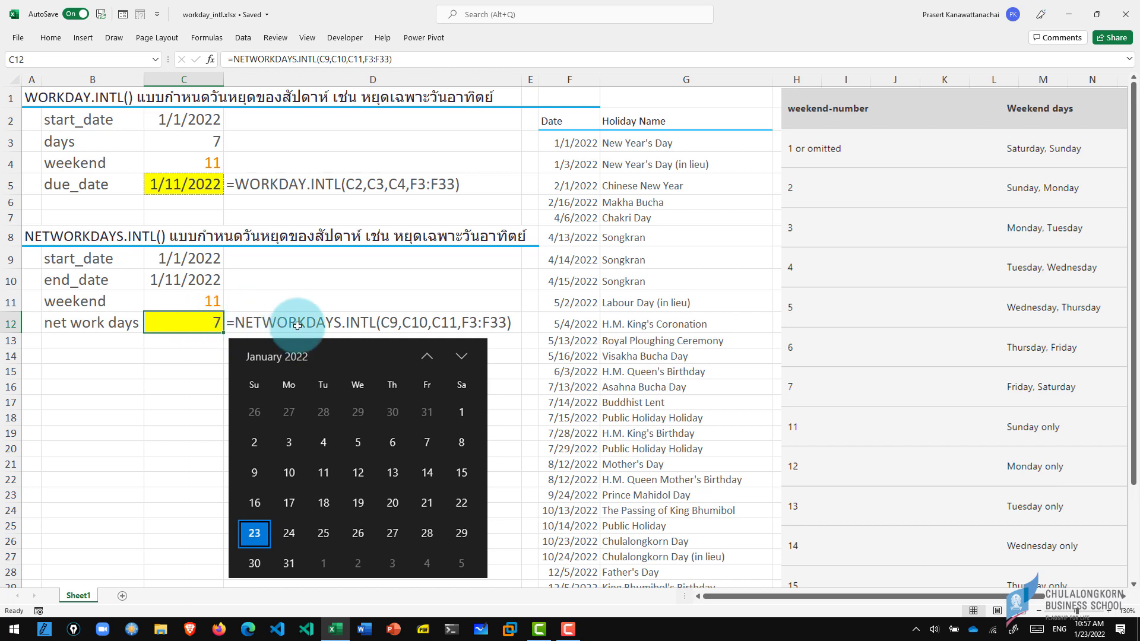
{"action": "key", "text": "Up"}
{"action": "key", "text": "Up"}
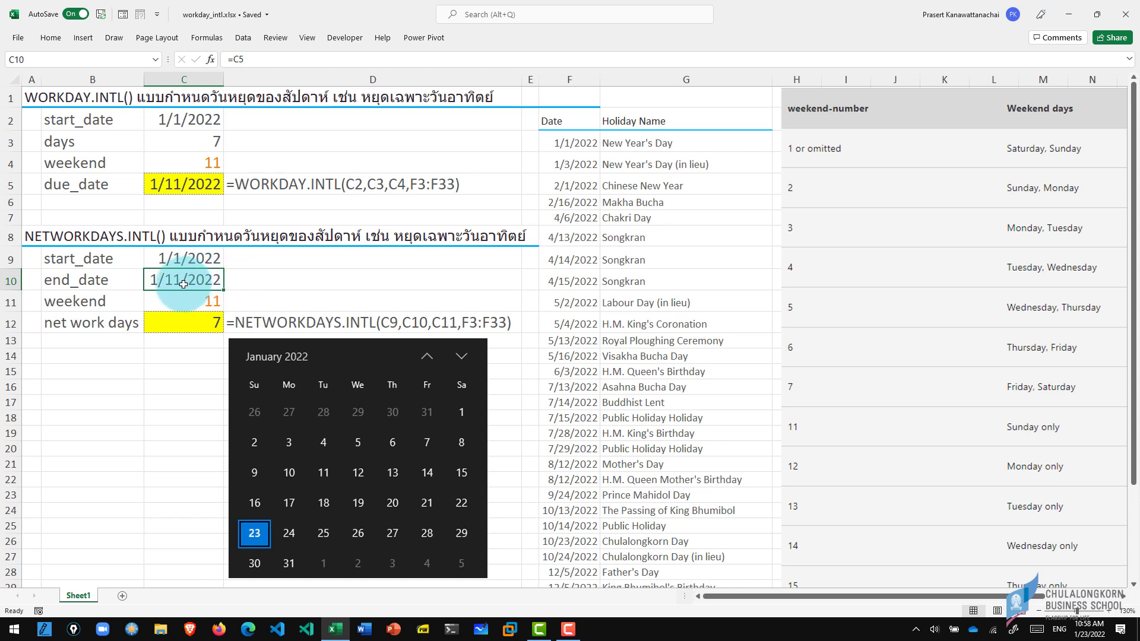
{"action": "type", "text": "200"}
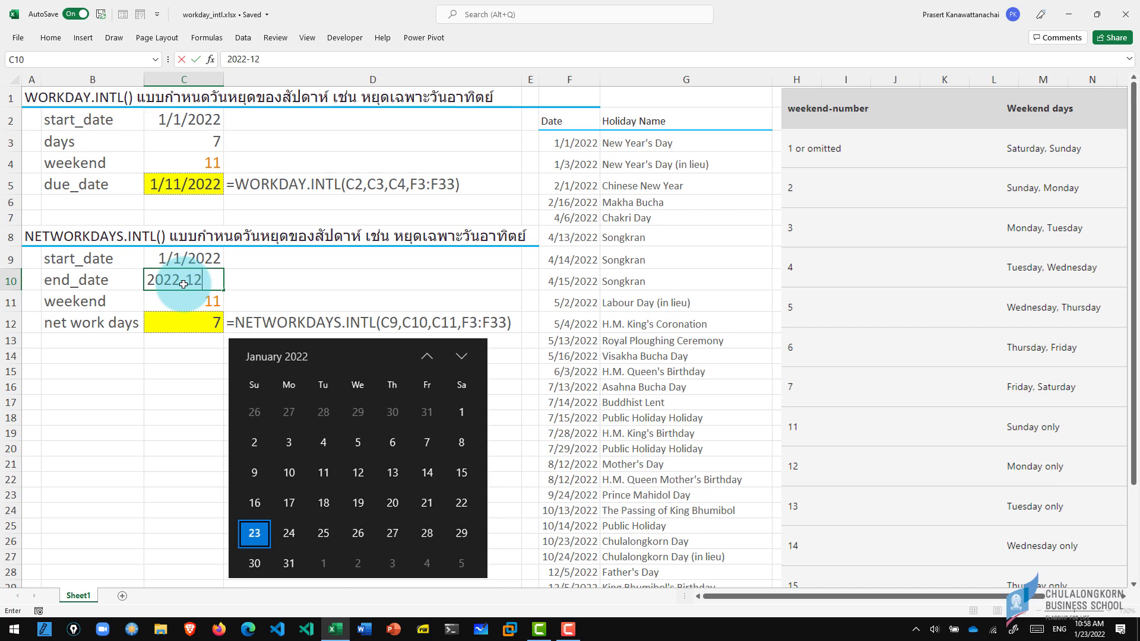
{"action": "key", "text": "Return"}
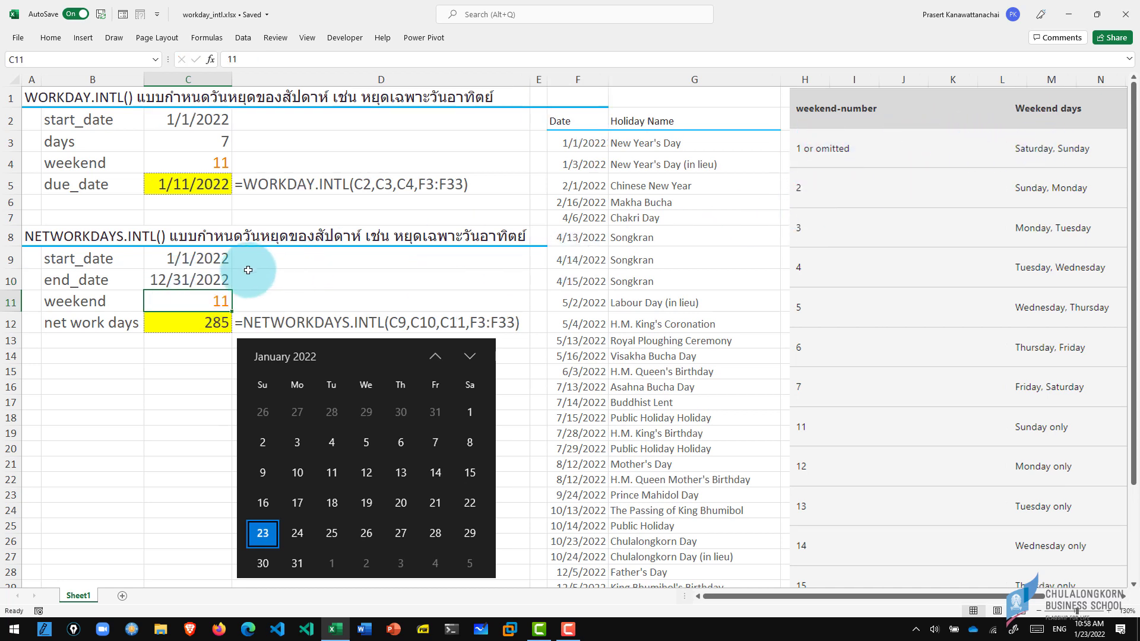
{"action": "type", "text": "1"}
{"action": "key", "text": "Return"}
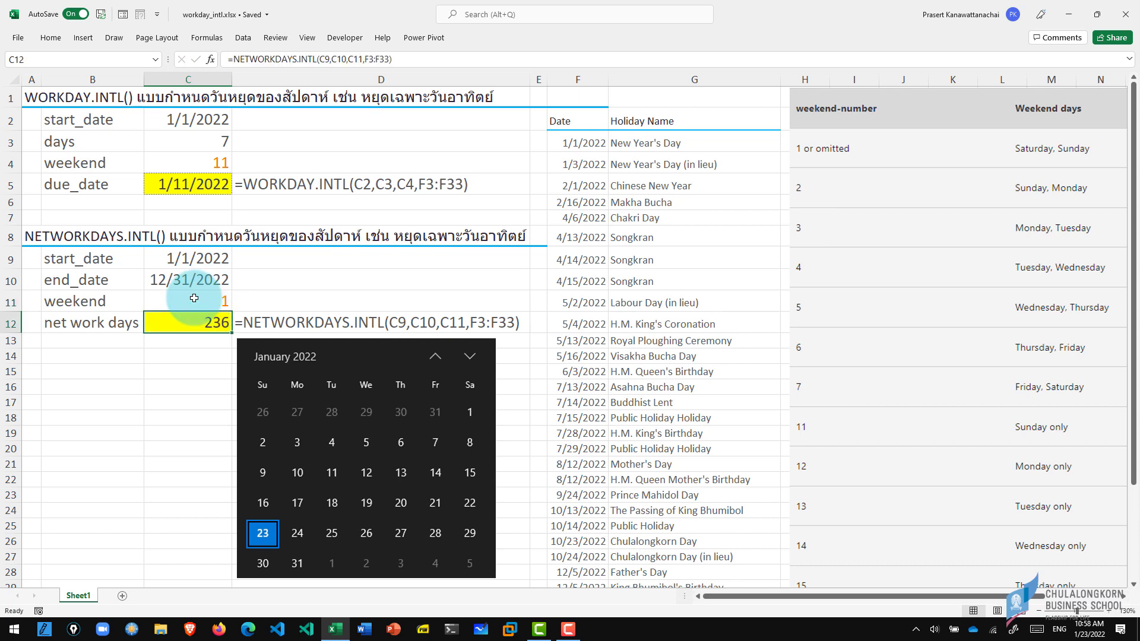